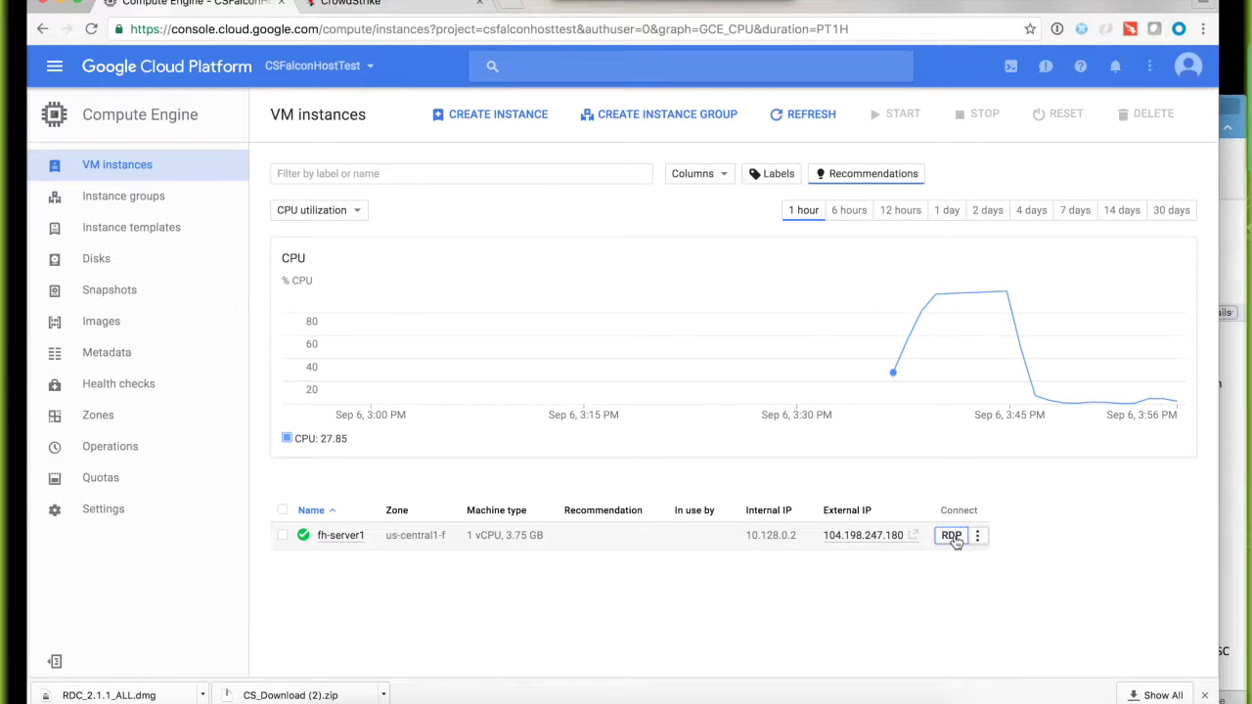
# Connect to the fh-server1 VM over RDP from the Cloud Console and sign in with its password
pyautogui.click(951, 536)
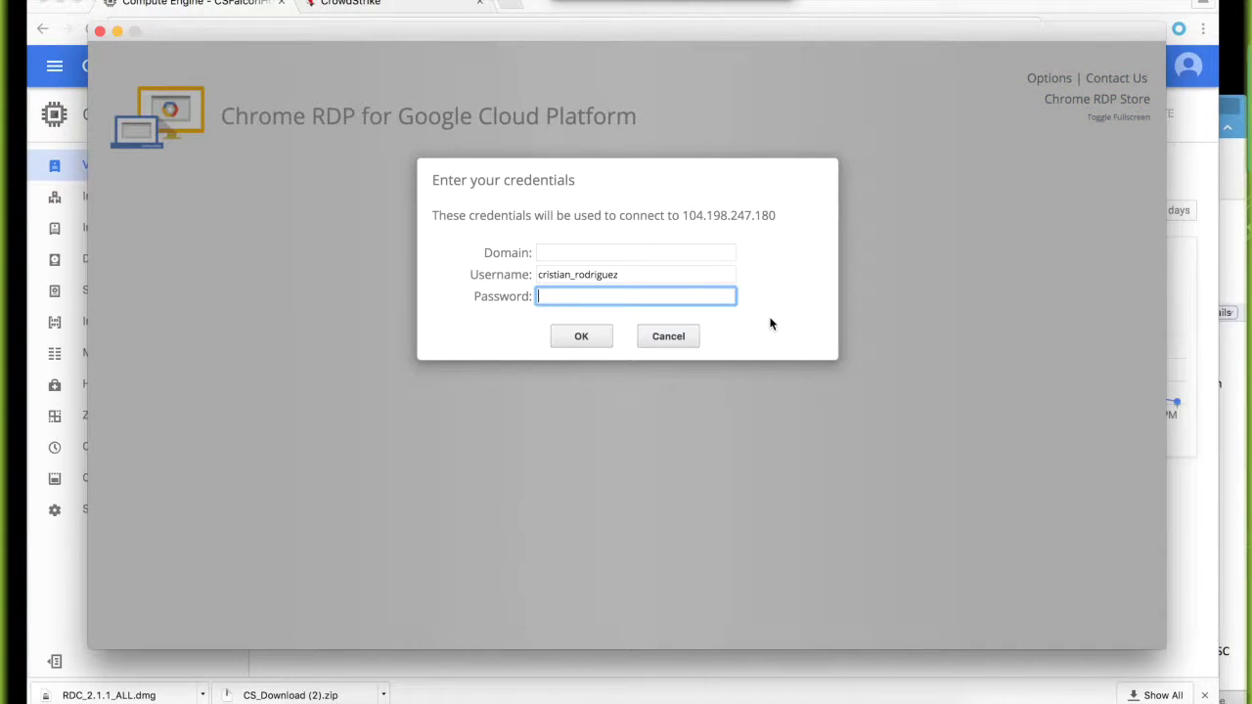
pyautogui.click(585, 335)
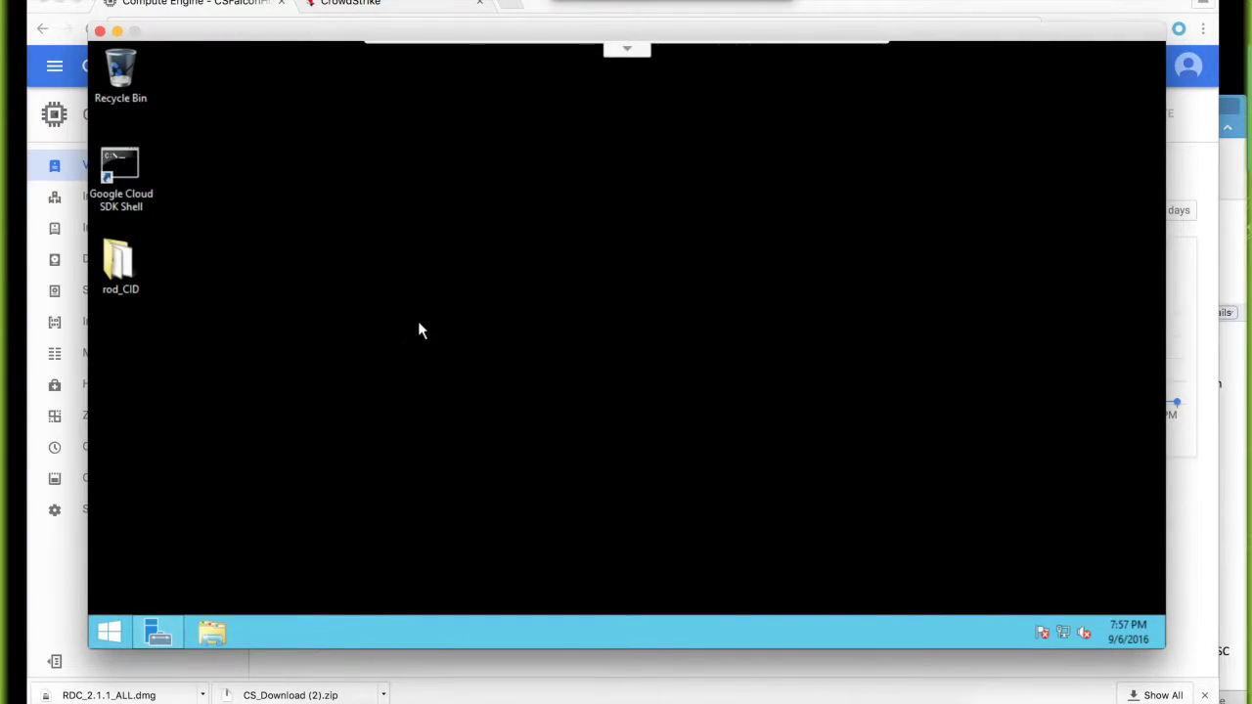
# Open This PC's Properties to show 64-bit Windows Server 2012 R2 Datacenter
pyautogui.click(109, 631)
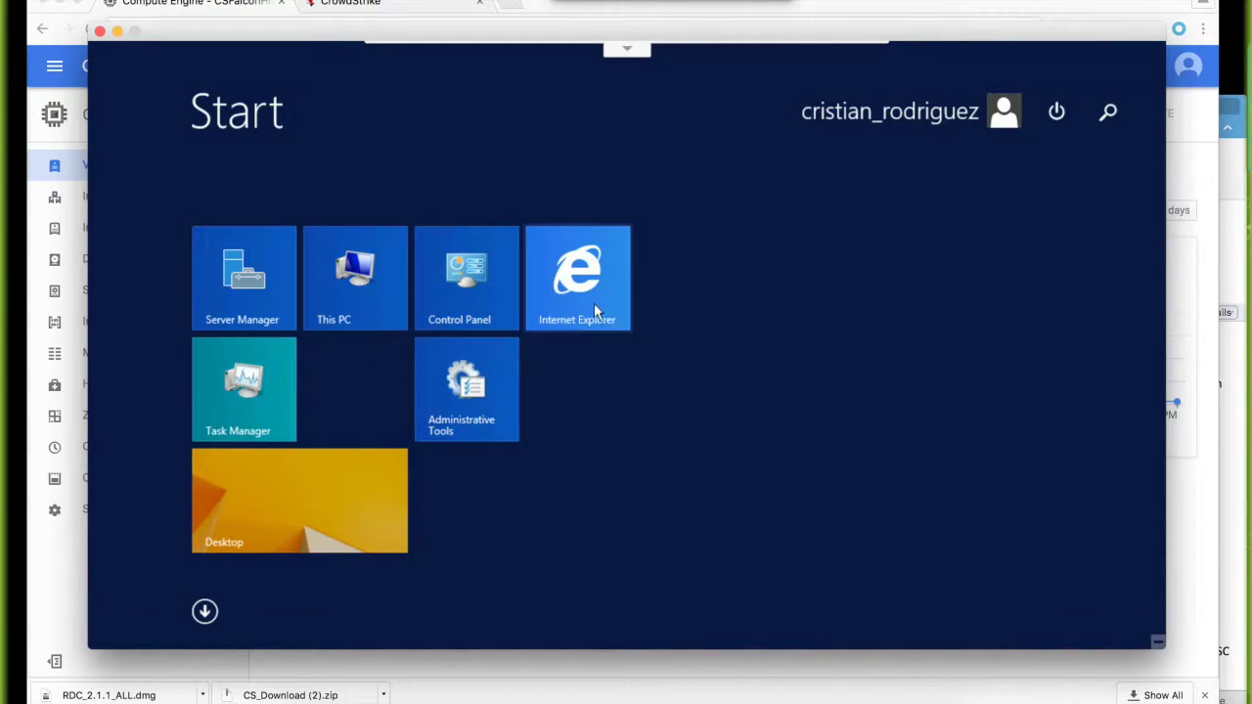
pyautogui.click(343, 284)
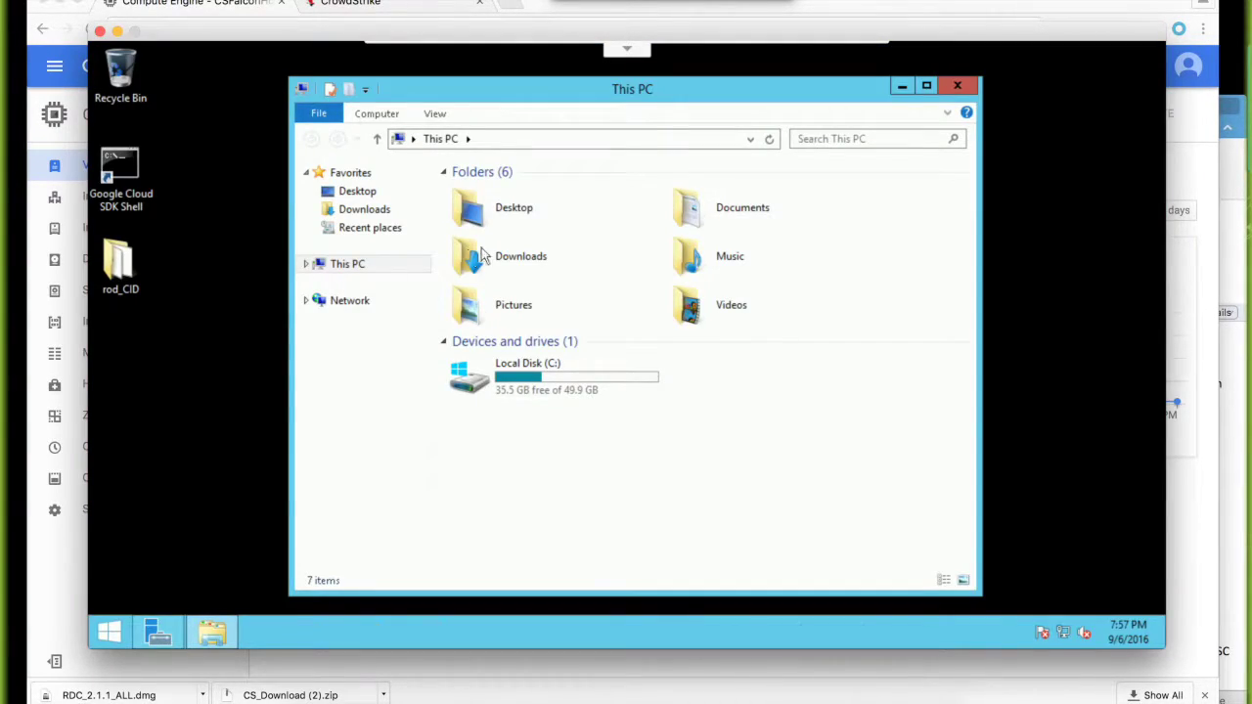
pyautogui.rightClick(368, 269)
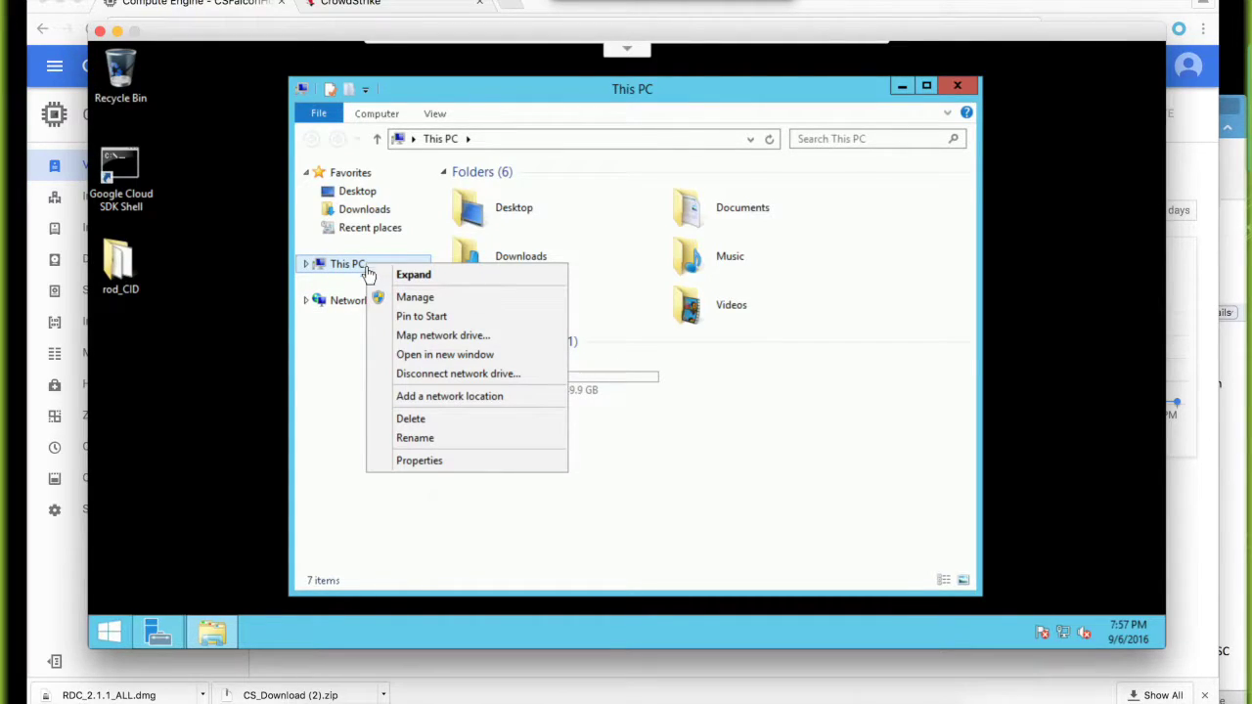
pyautogui.click(419, 460)
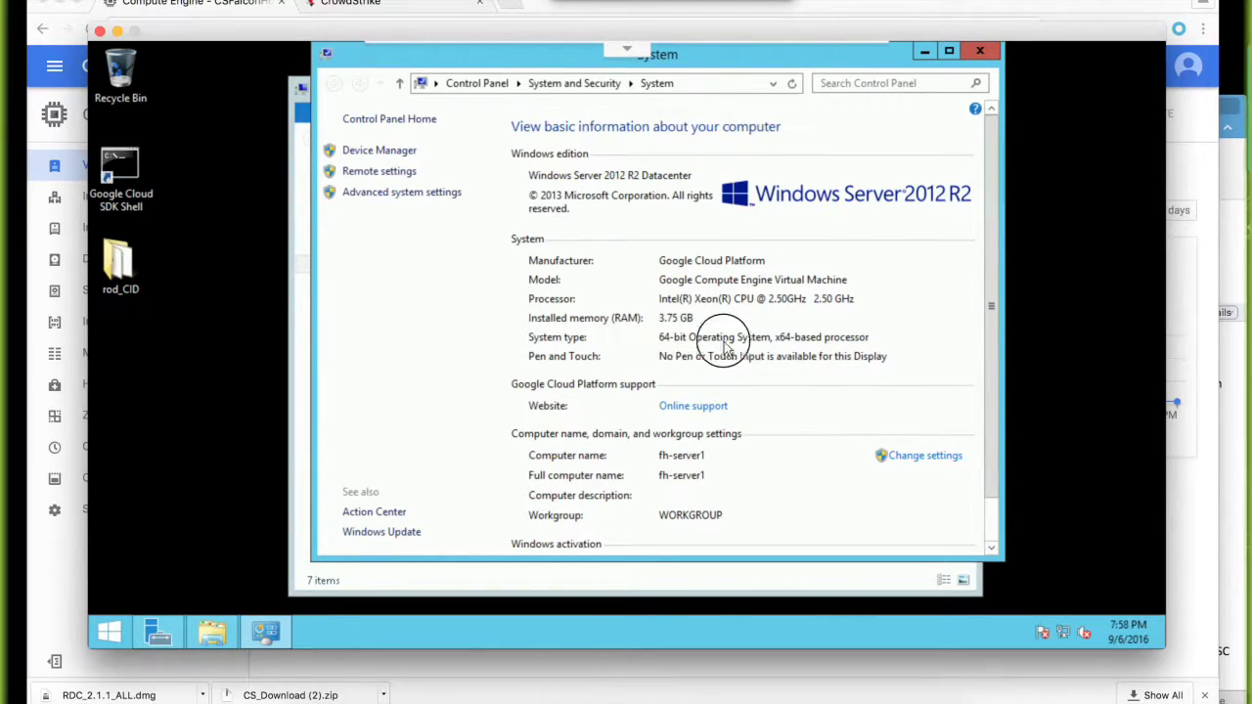
# On Falcon's Resources page, check both the Windows x64 and Windows x86 sensors
pyautogui.click(379, 4)
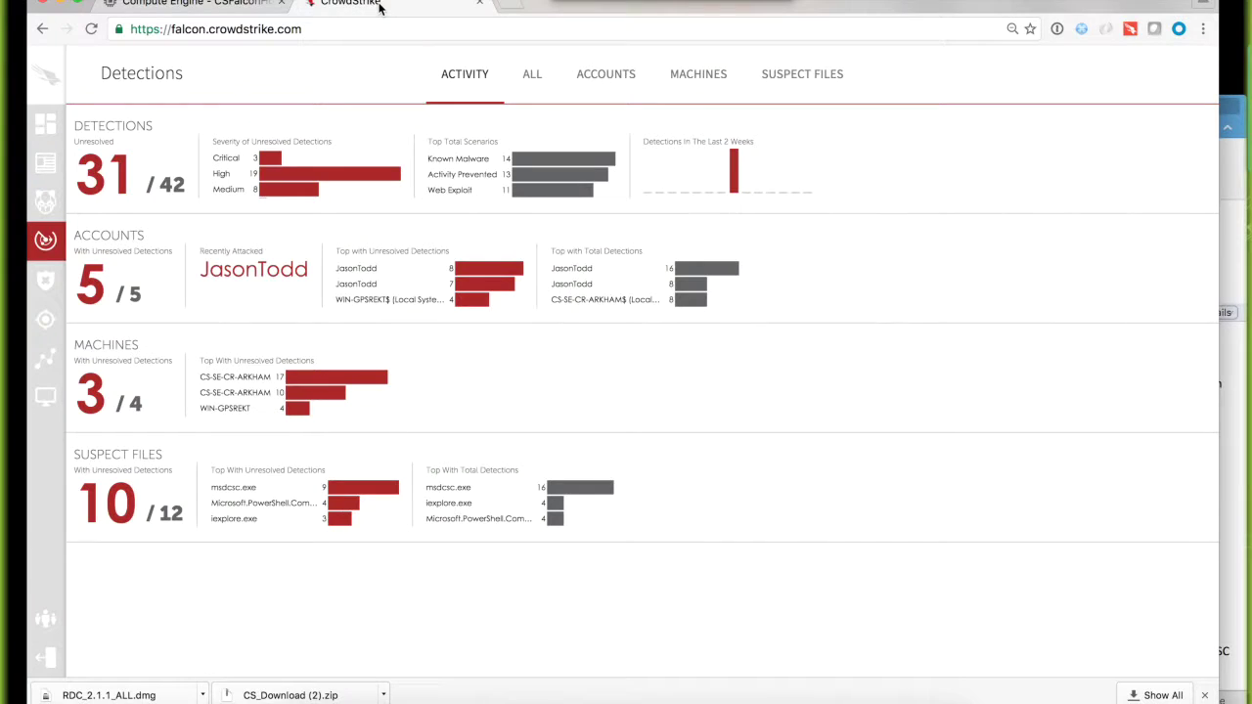
pyautogui.click(45, 74)
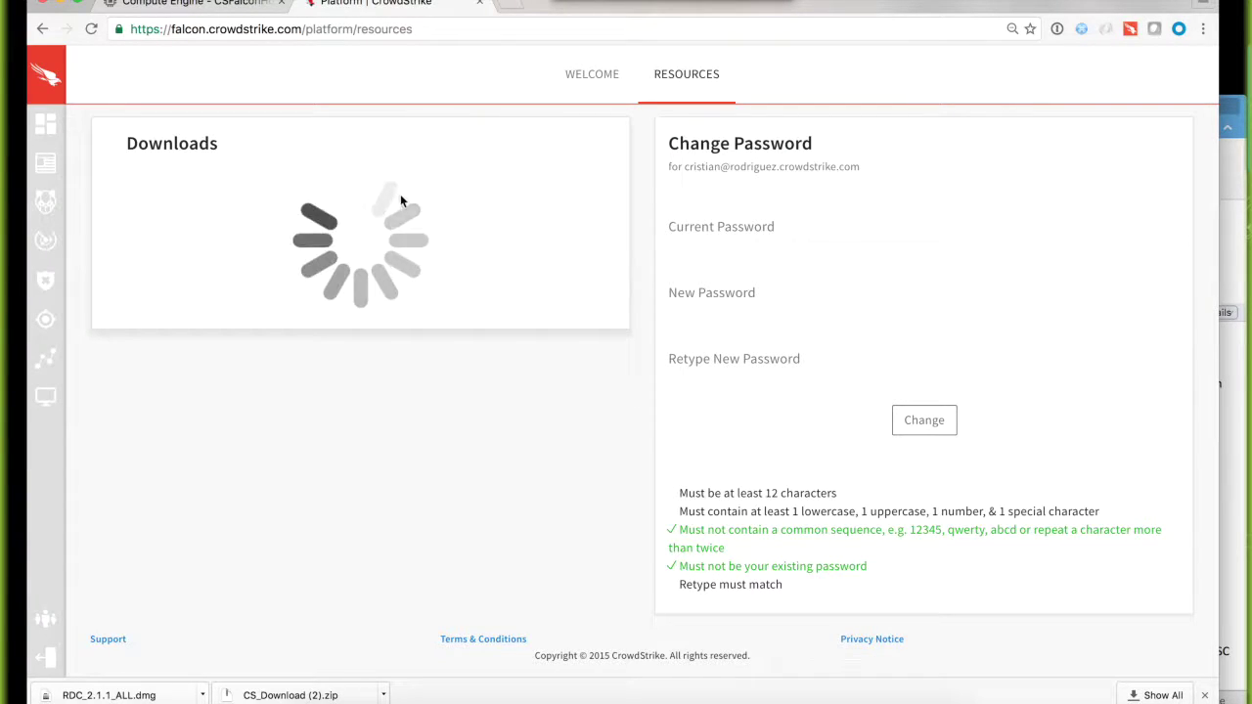
pyautogui.click(111, 466)
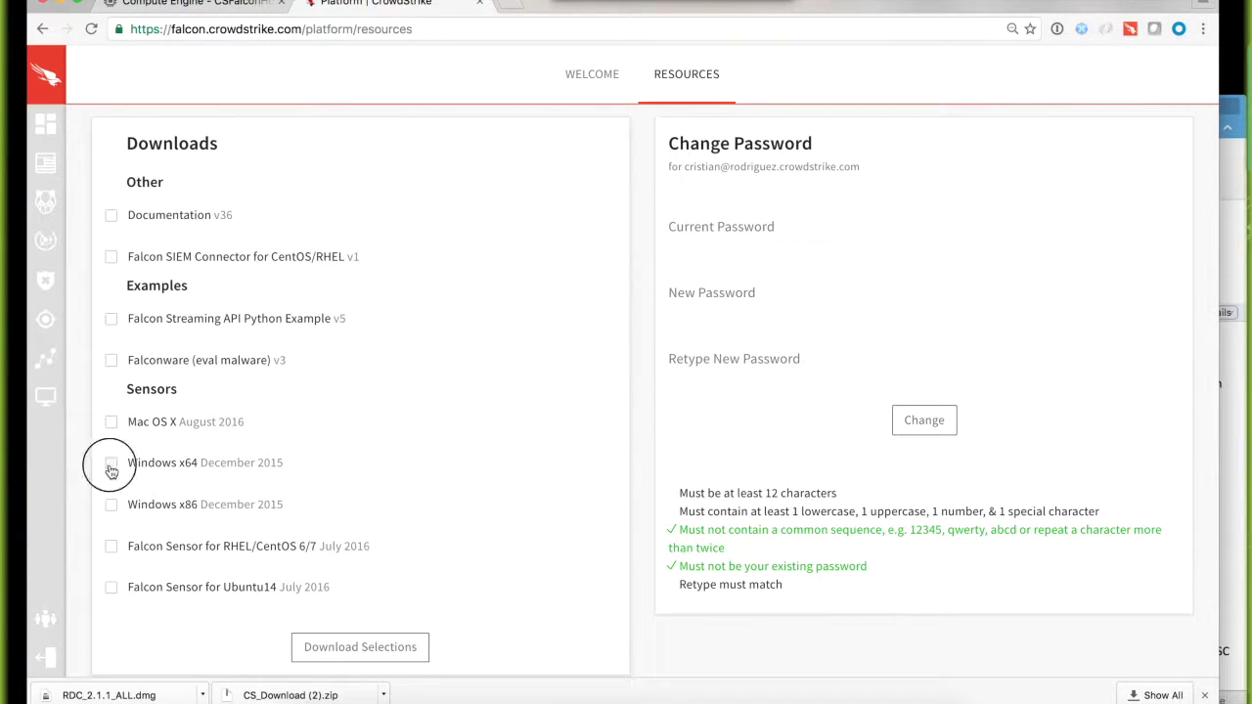
pyautogui.click(111, 505)
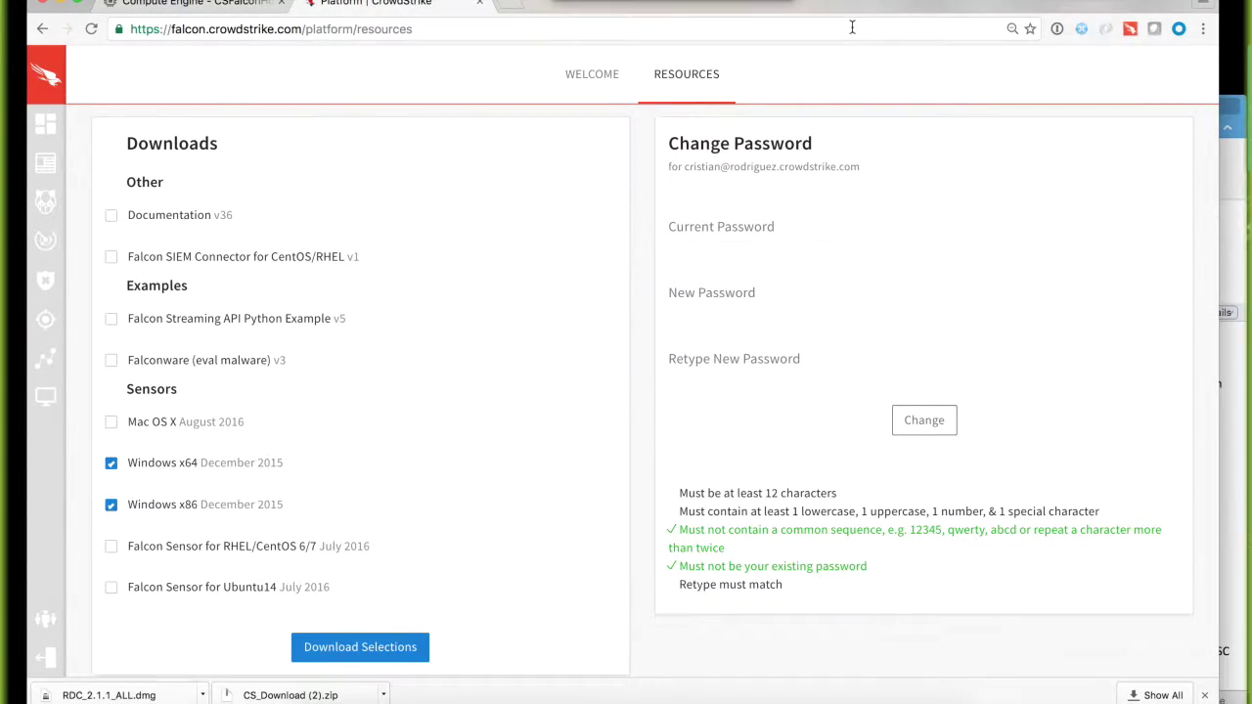
# Close the System window and open the rod_CID folder on the server
pyautogui.click(718, 700)
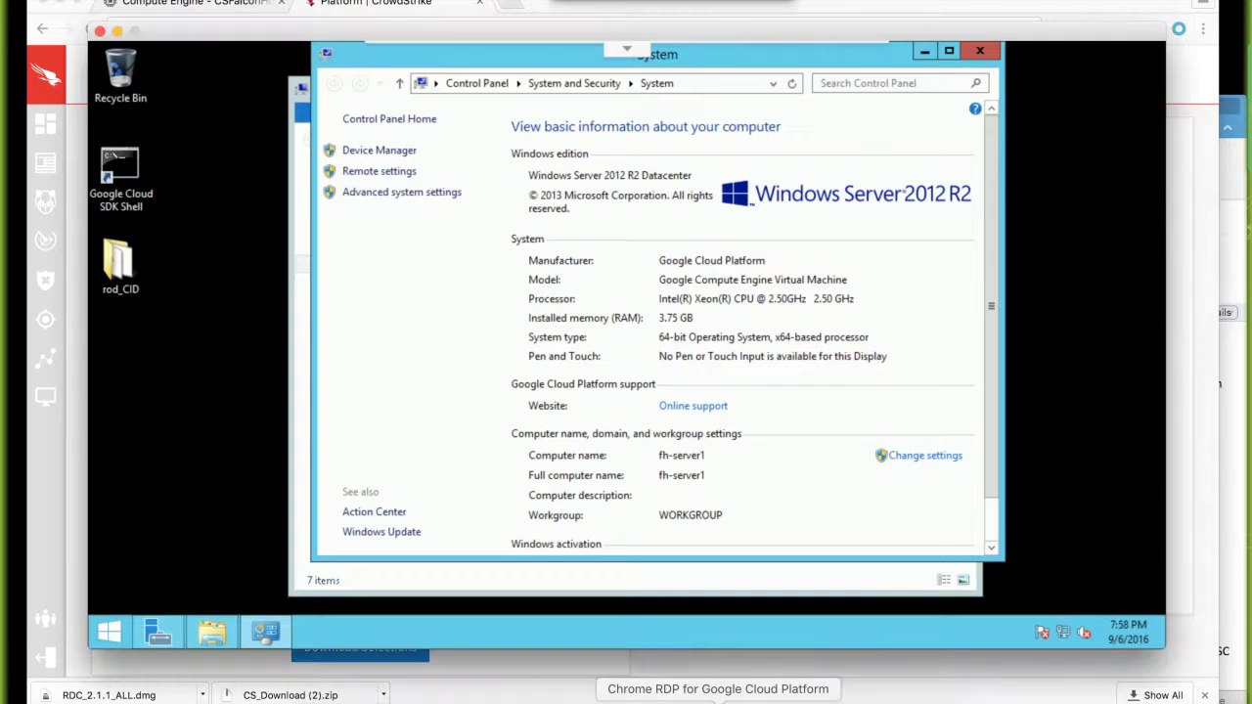
pyautogui.click(981, 52)
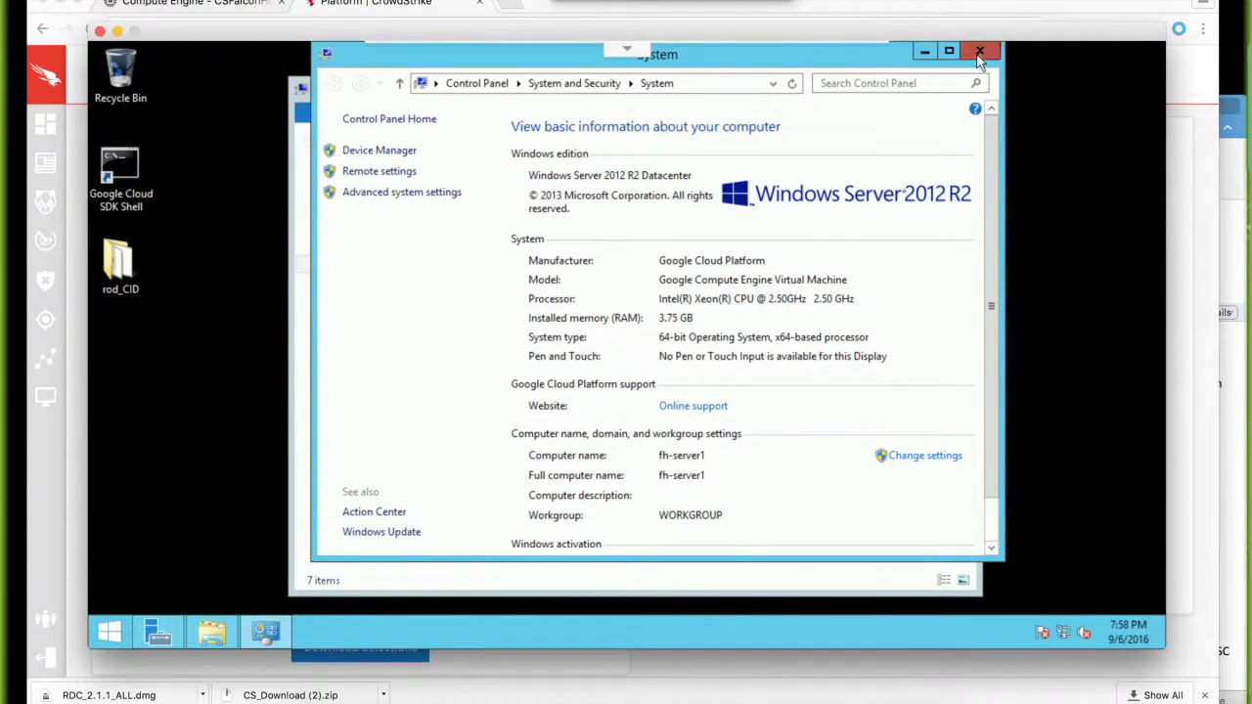
pyautogui.doubleClick(132, 277)
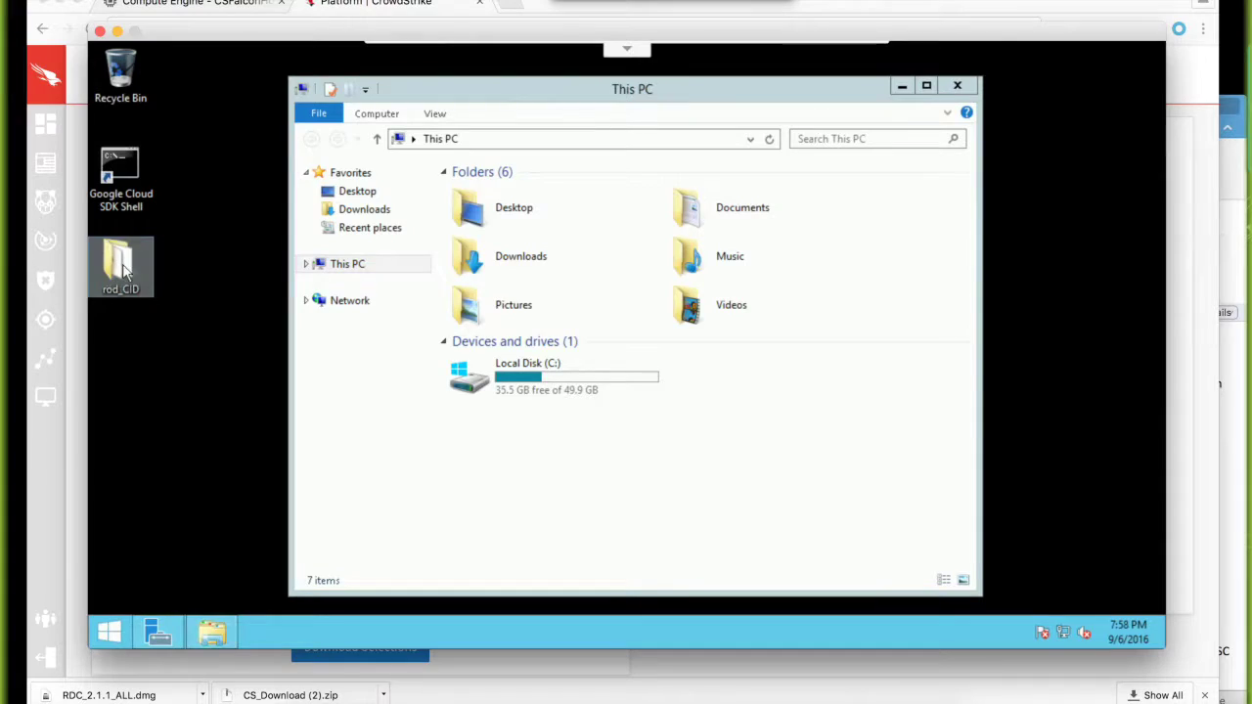
# Launch the FalconSensorx64 installer and accept its license terms
pyautogui.click(553, 195)
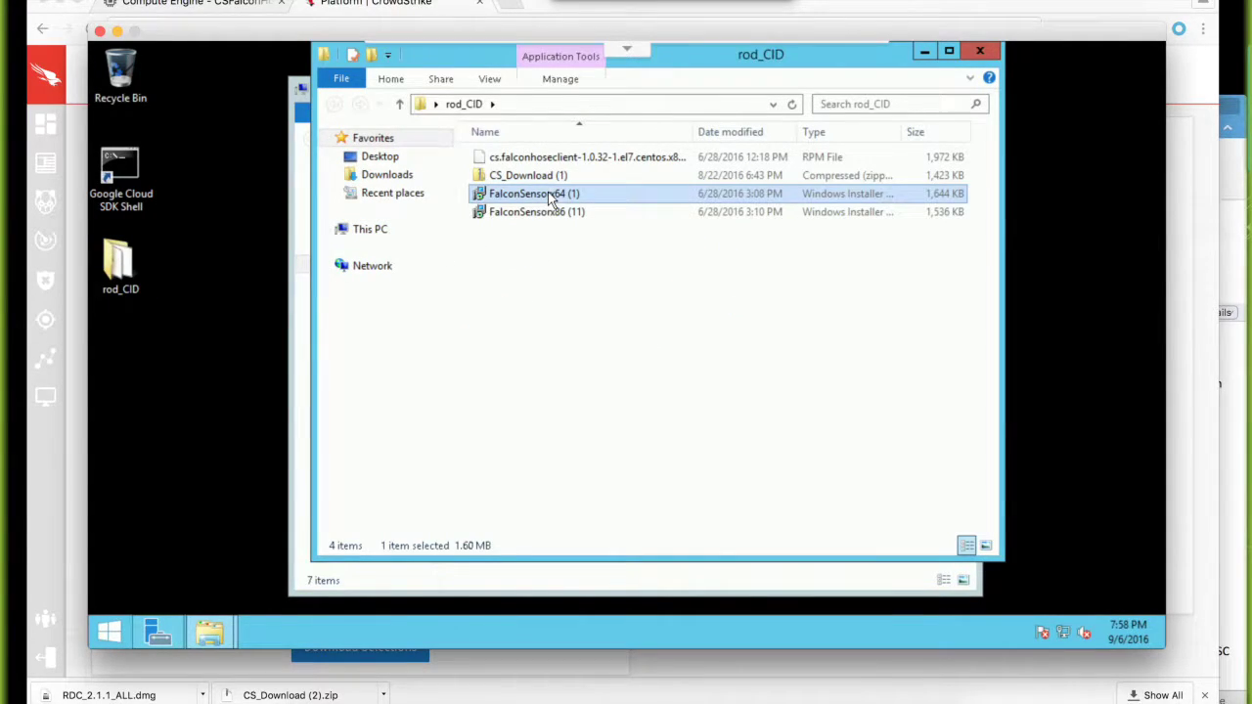
pyautogui.click(574, 214)
pyautogui.click(628, 281)
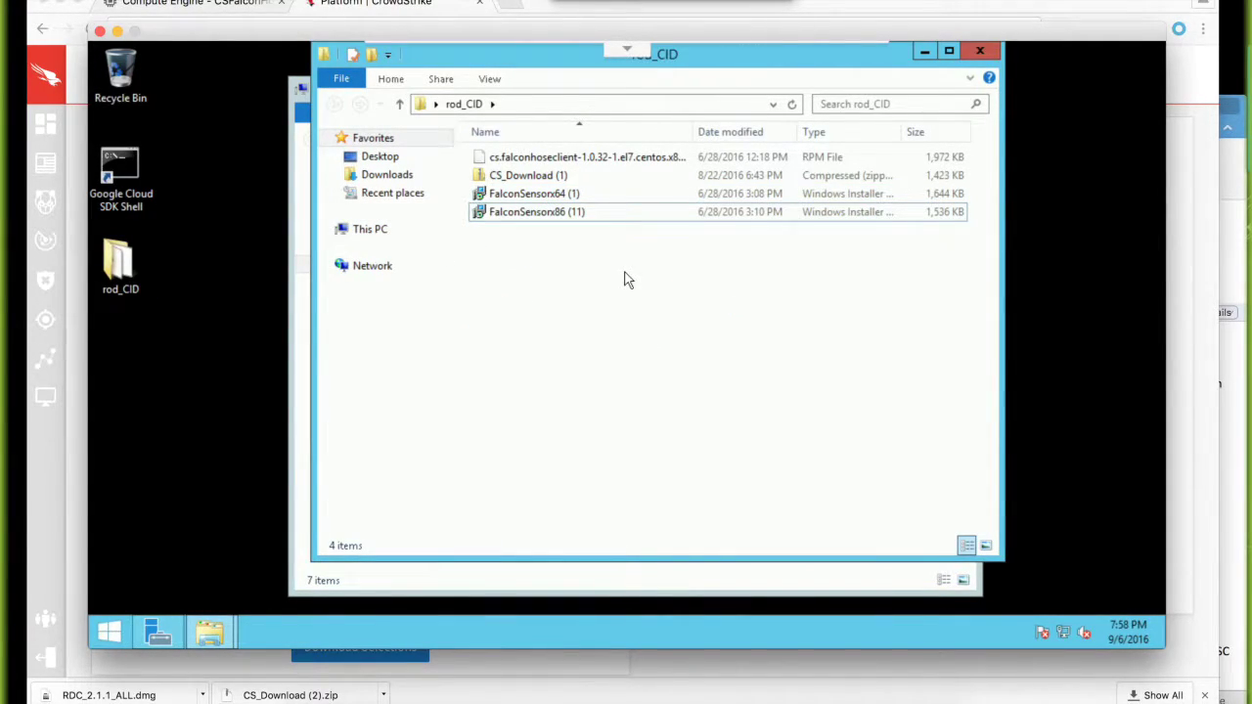
pyautogui.doubleClick(568, 195)
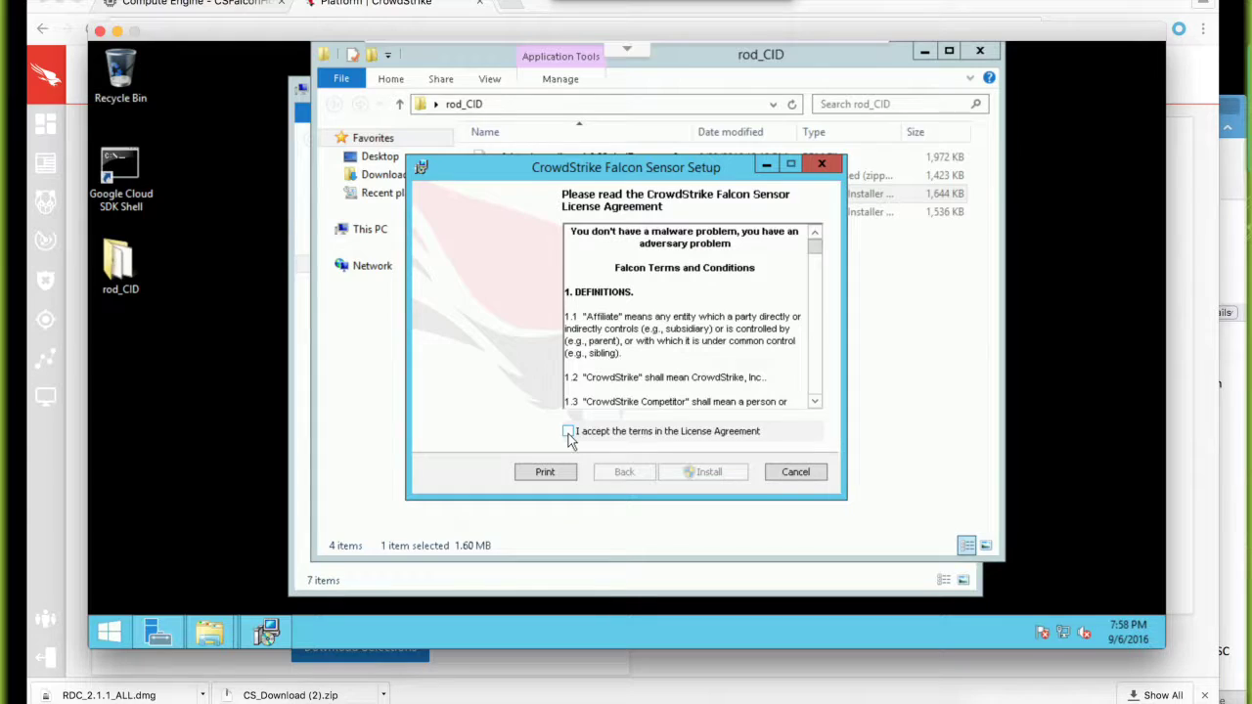
pyautogui.click(569, 432)
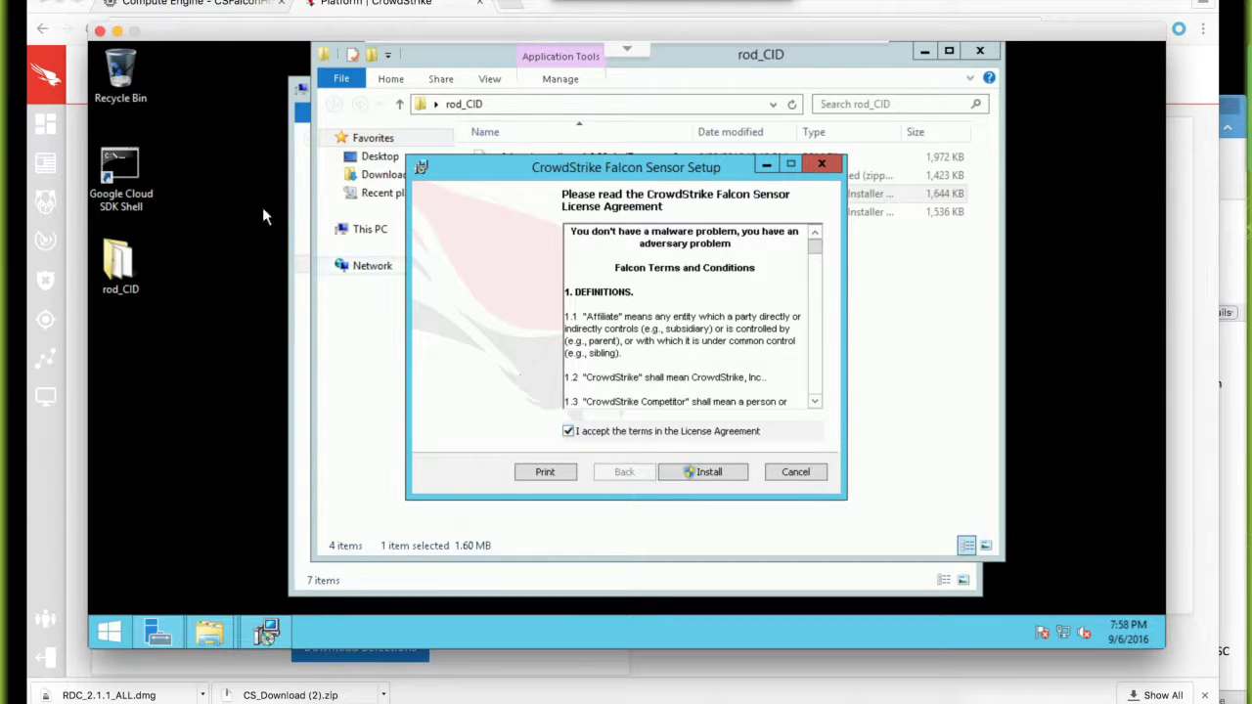
# Switch Falcon's Detections Machines list from Unresolved to Total, showing all four hosts
pyautogui.click(47, 223)
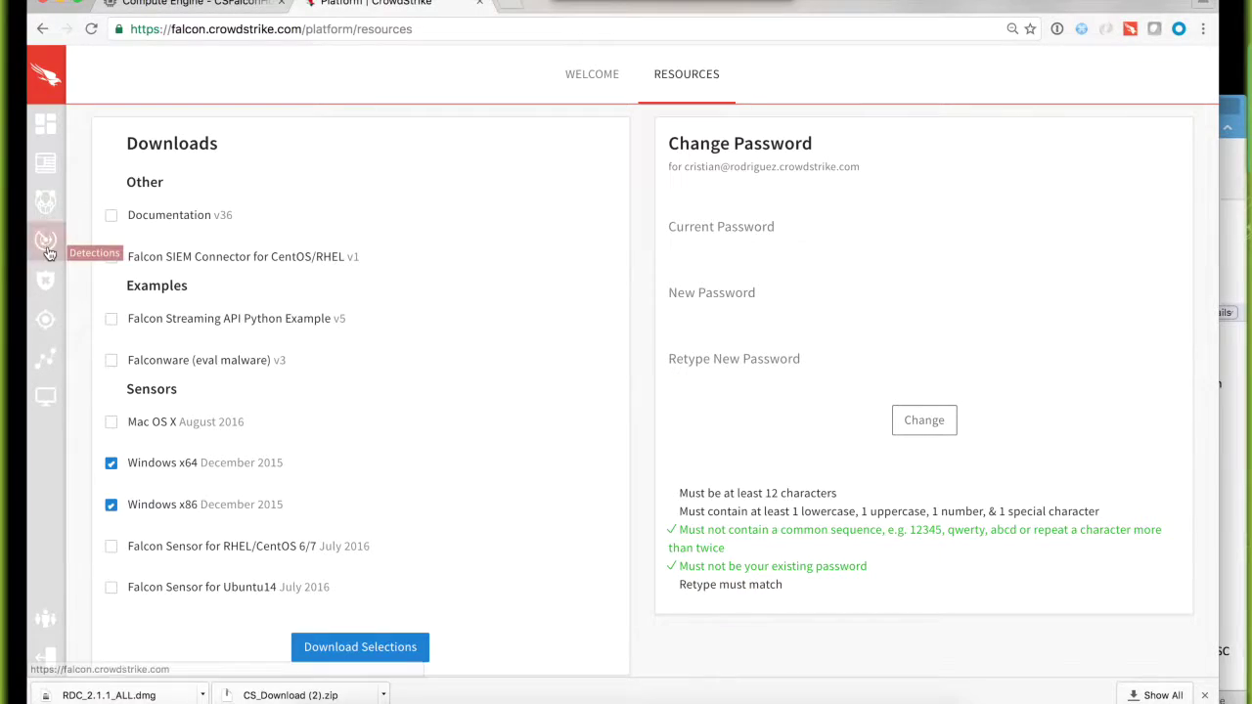
pyautogui.click(49, 254)
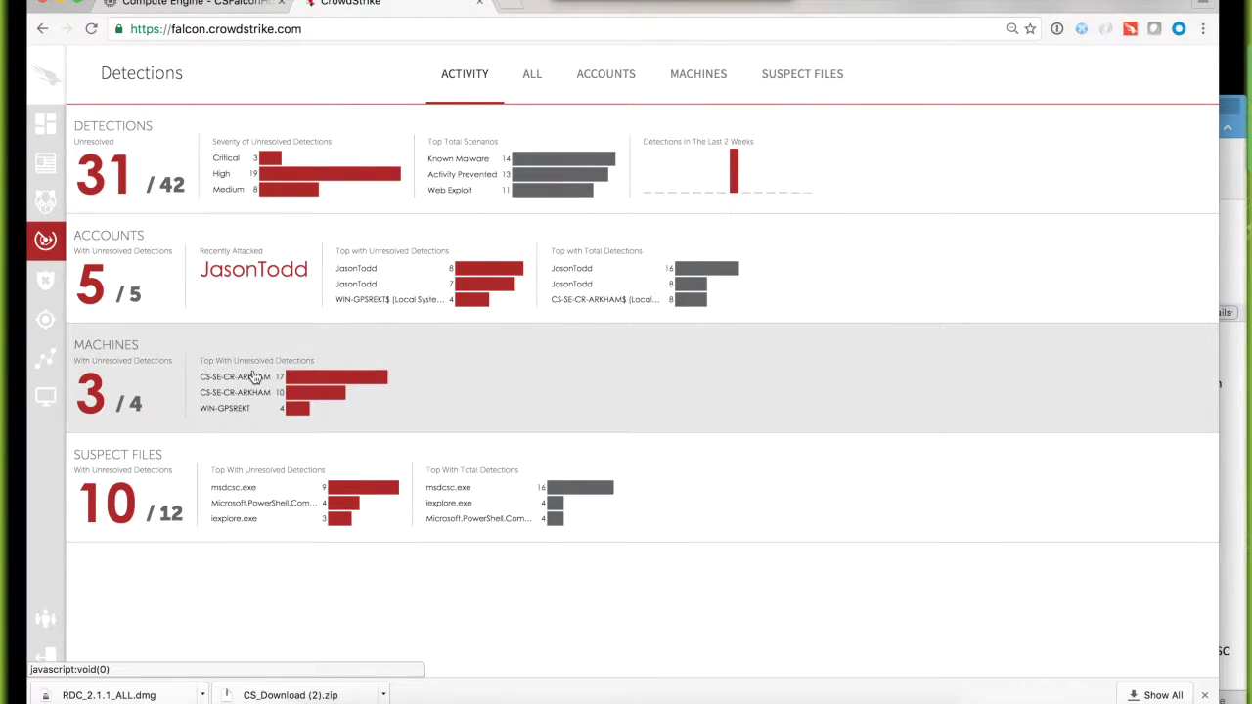
pyautogui.click(252, 369)
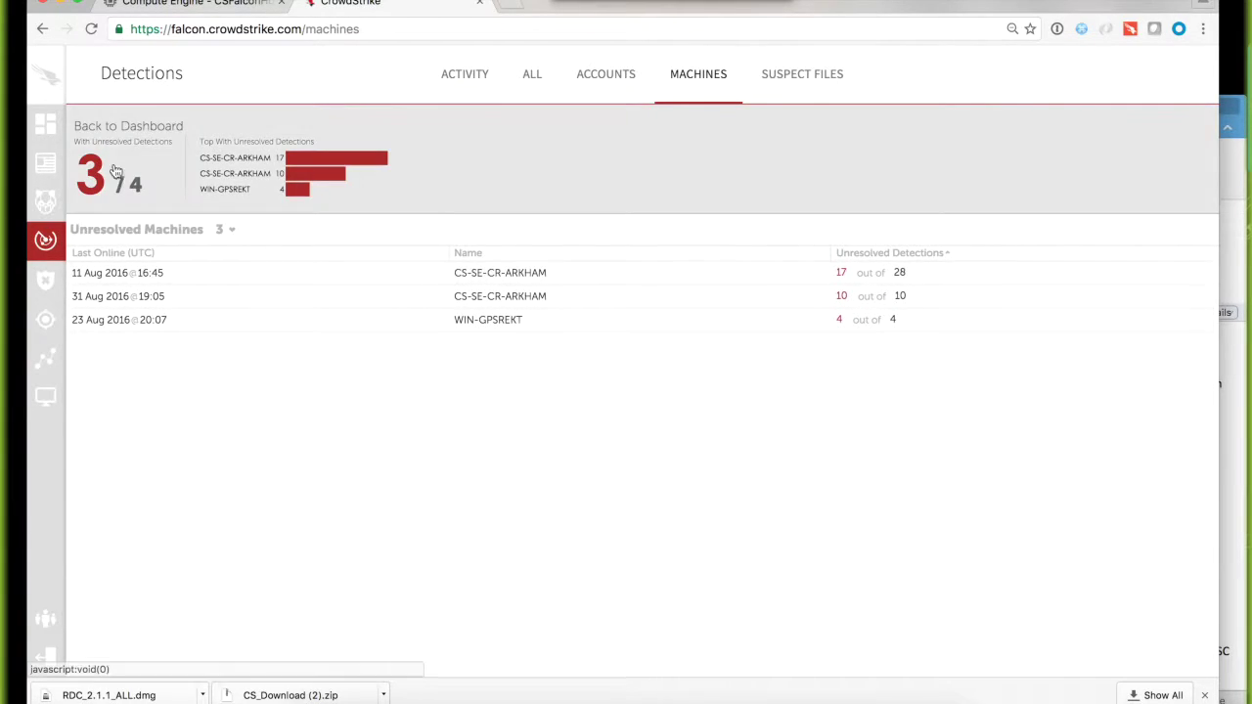
pyautogui.click(233, 229)
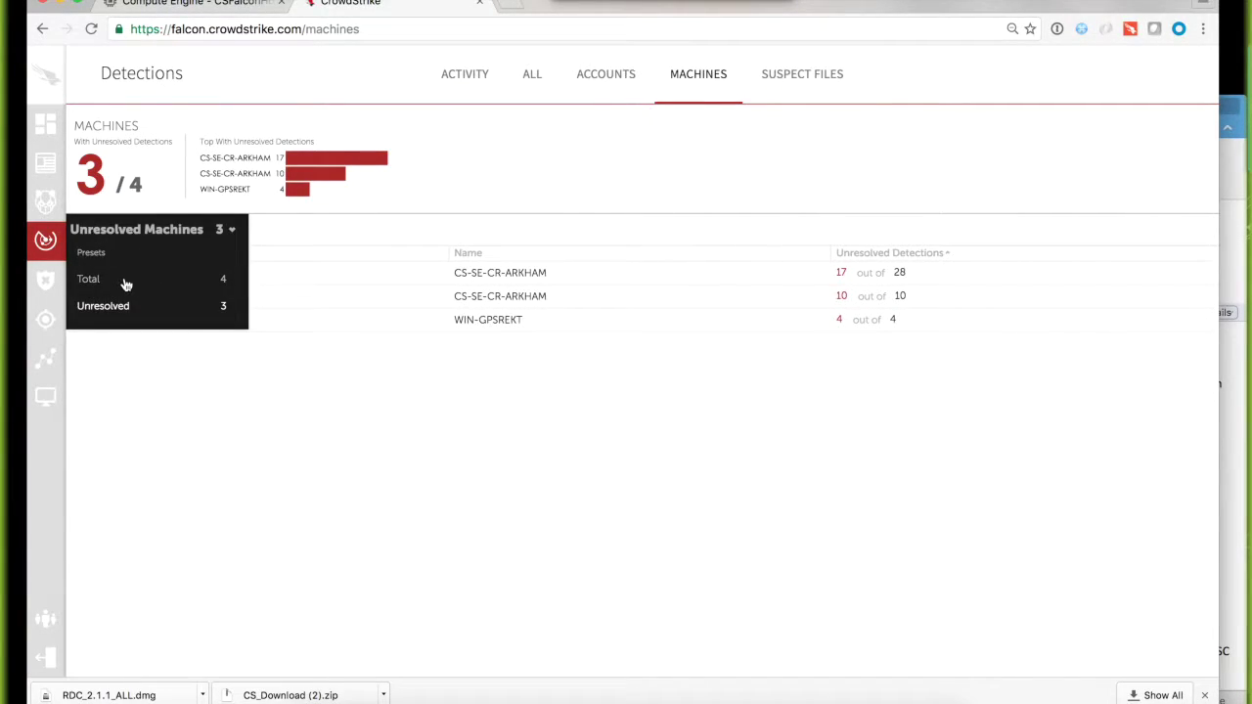
pyautogui.click(122, 280)
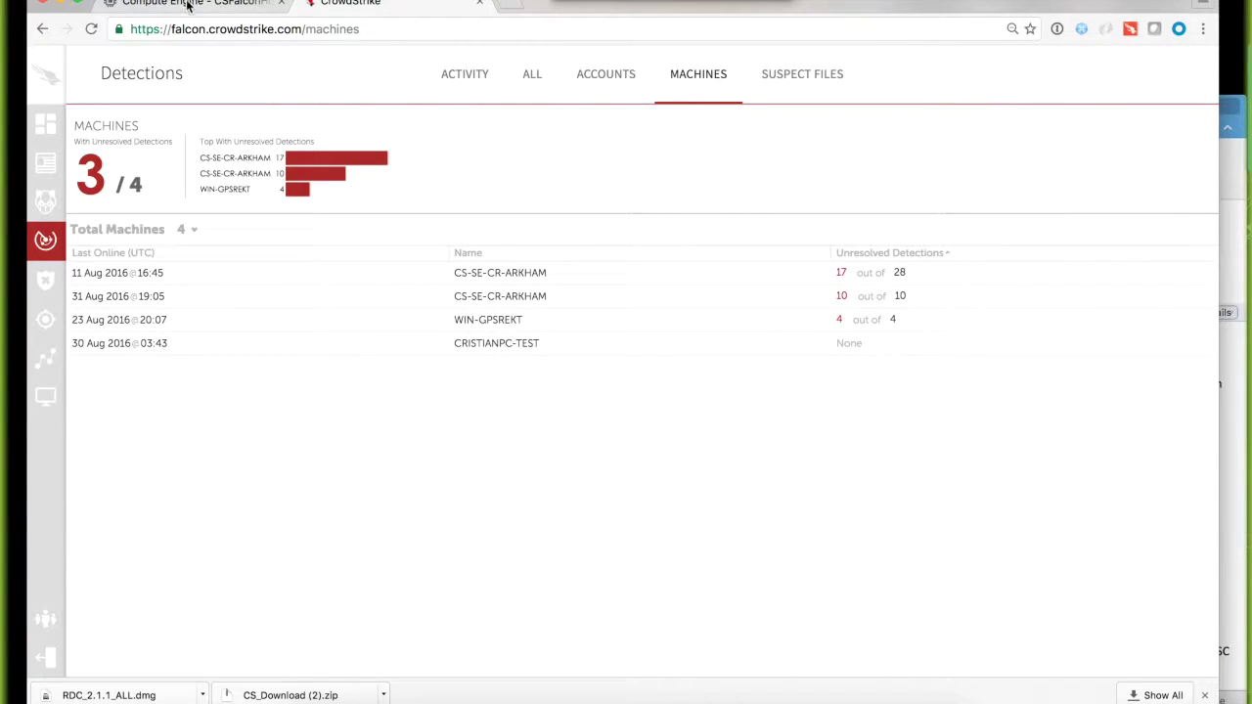
pyautogui.click(718, 700)
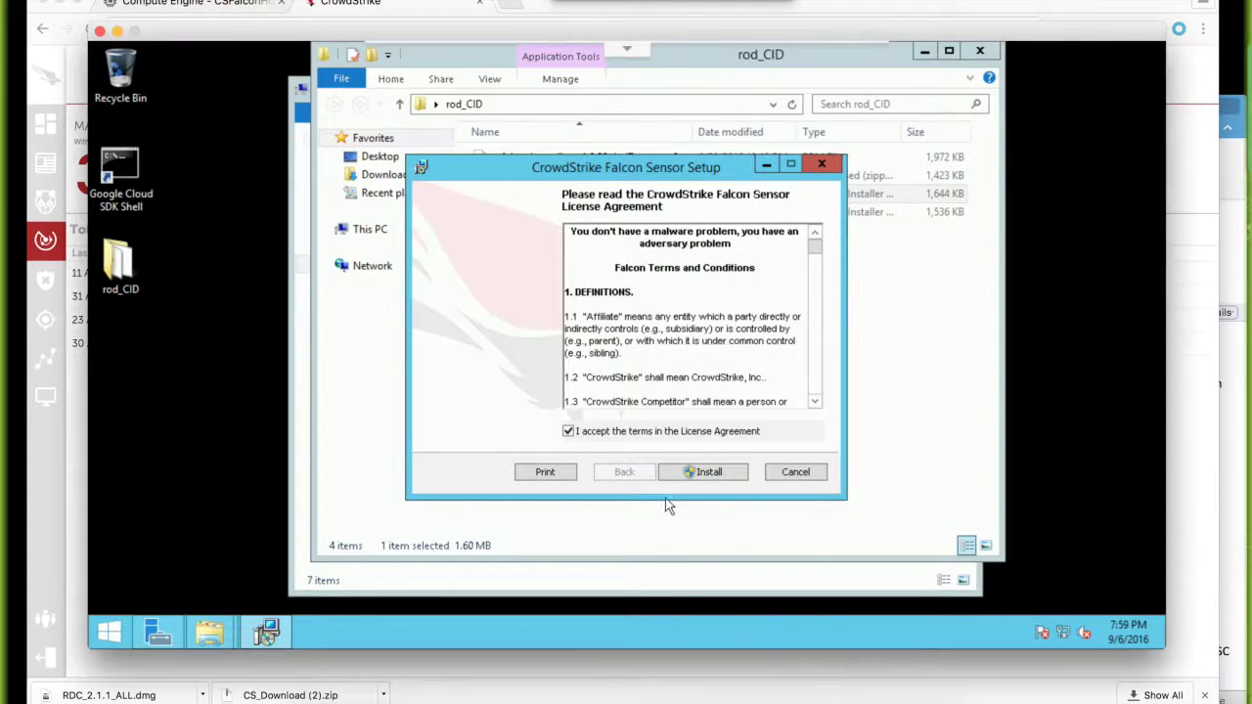
# Install the Falcon sensor, approving the elevation prompt, and close the finished wizard
pyautogui.click(708, 471)
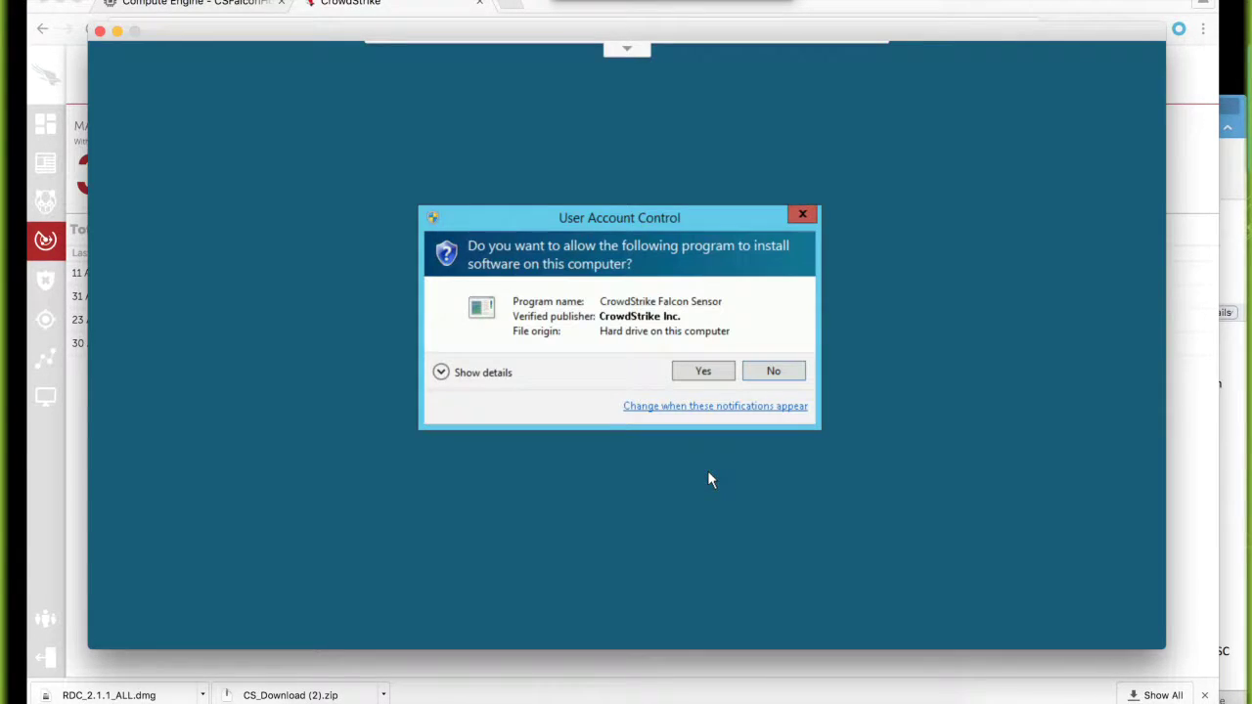
pyautogui.click(709, 372)
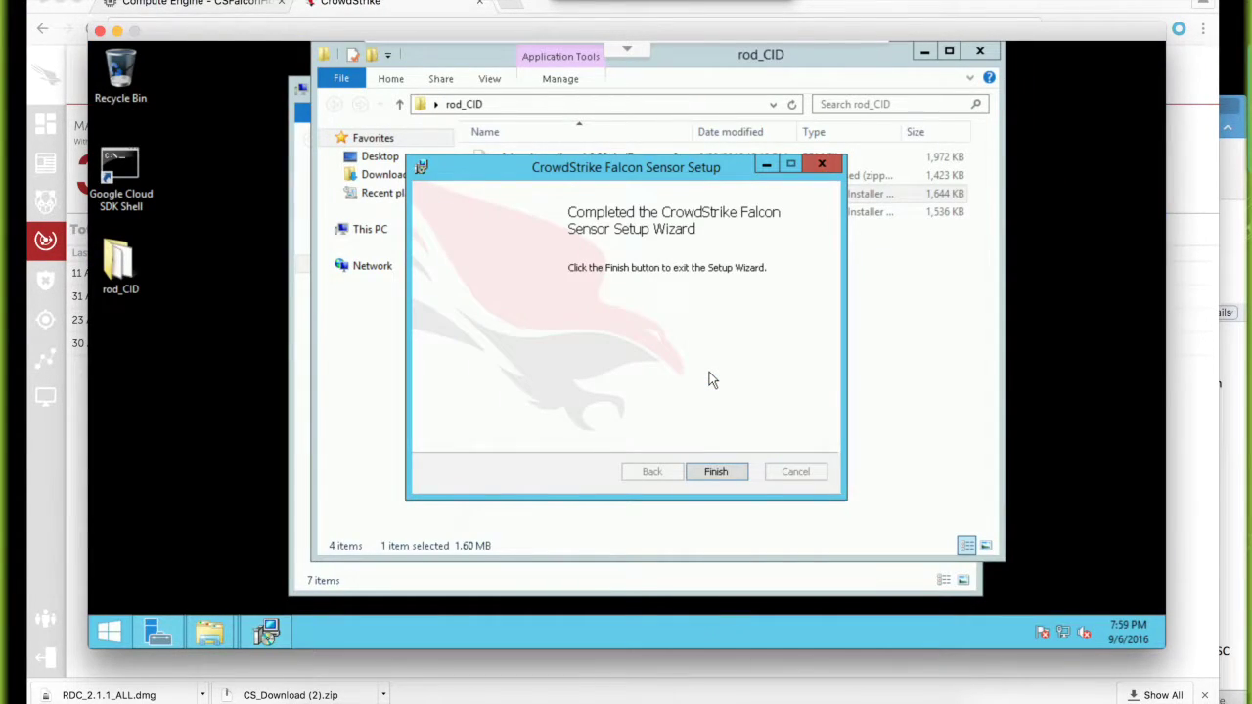
pyautogui.click(716, 475)
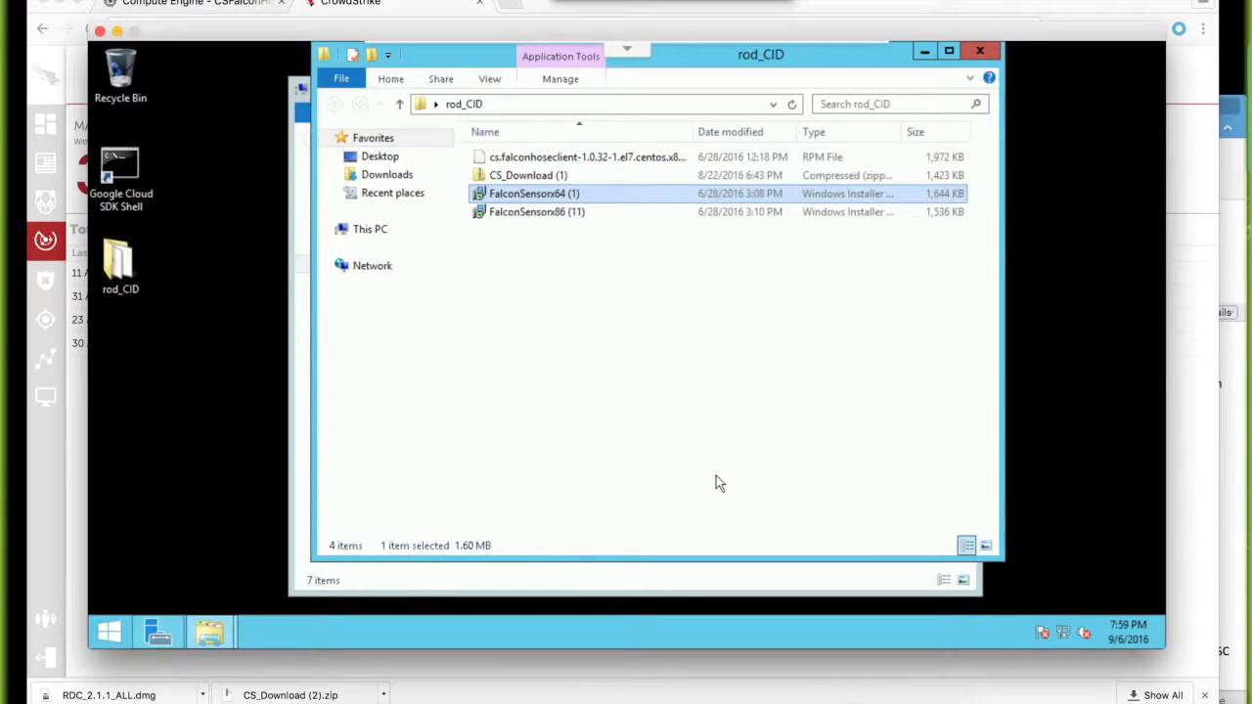
# Close the rod_CID and This PC windows, leaving the remote desktop empty
pyautogui.click(981, 52)
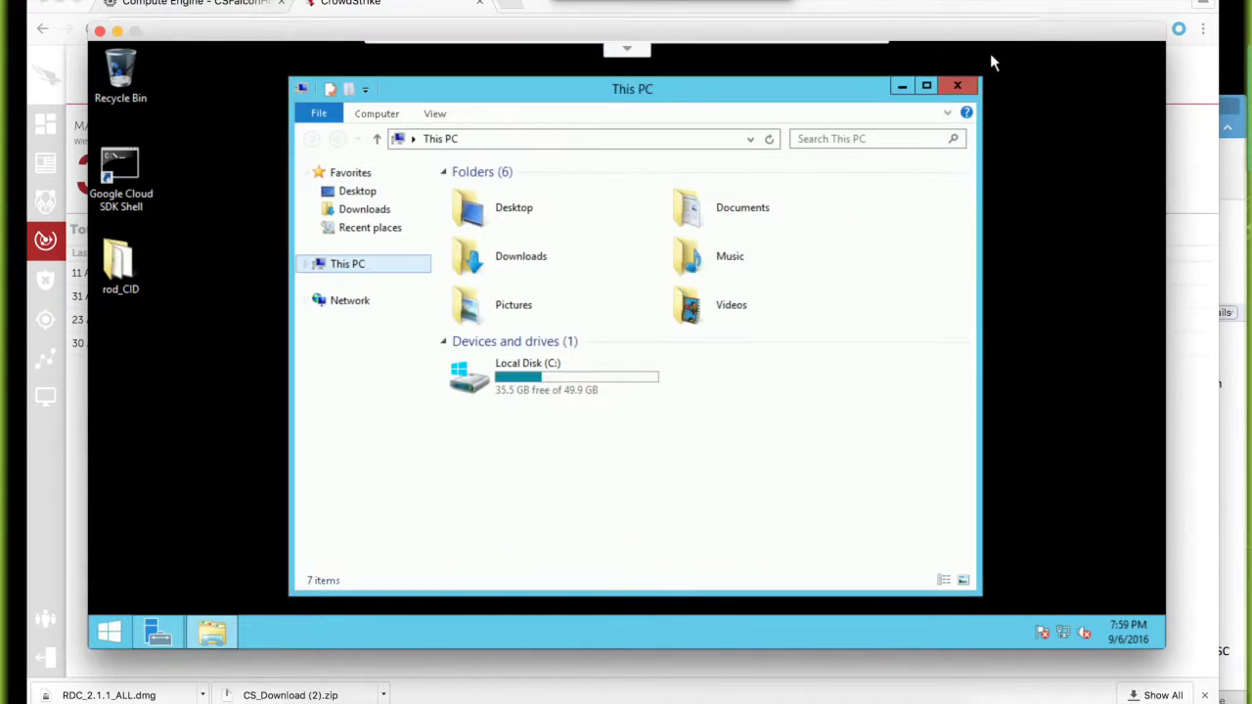
pyautogui.click(957, 86)
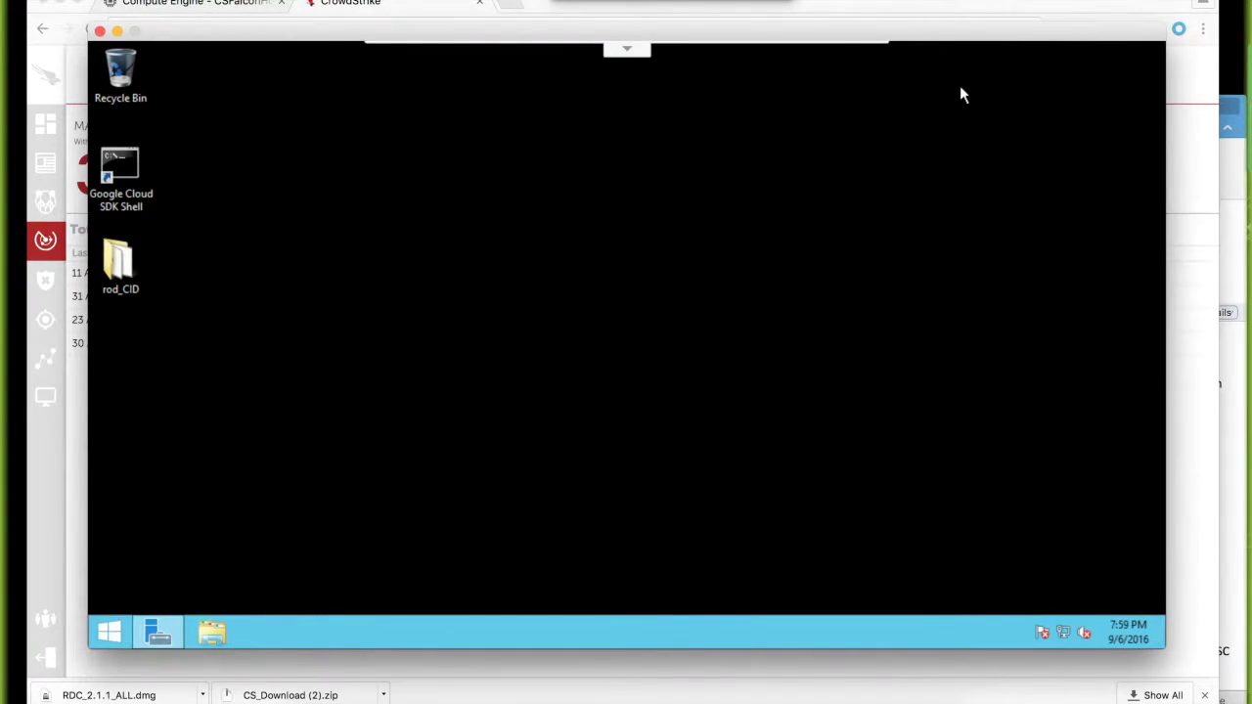
pyautogui.click(41, 240)
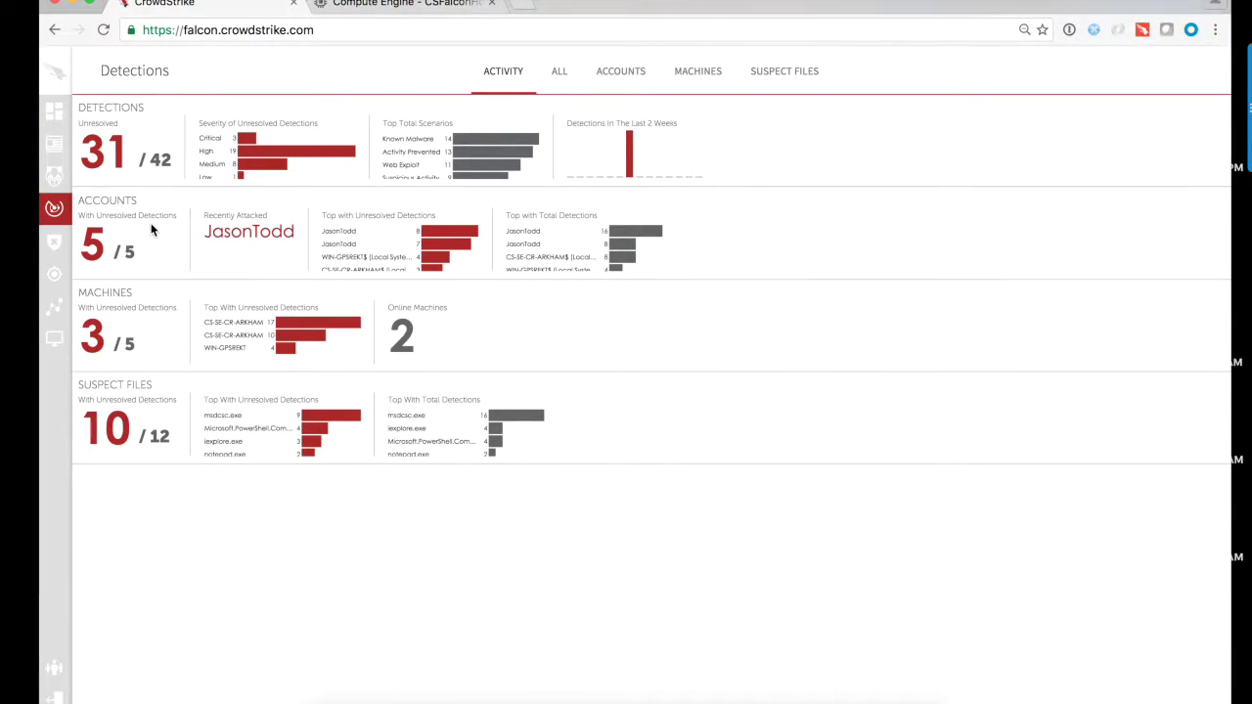
# List all five machines, open FH-SERVER1's details, then return to the Detections overview
pyautogui.click(144, 335)
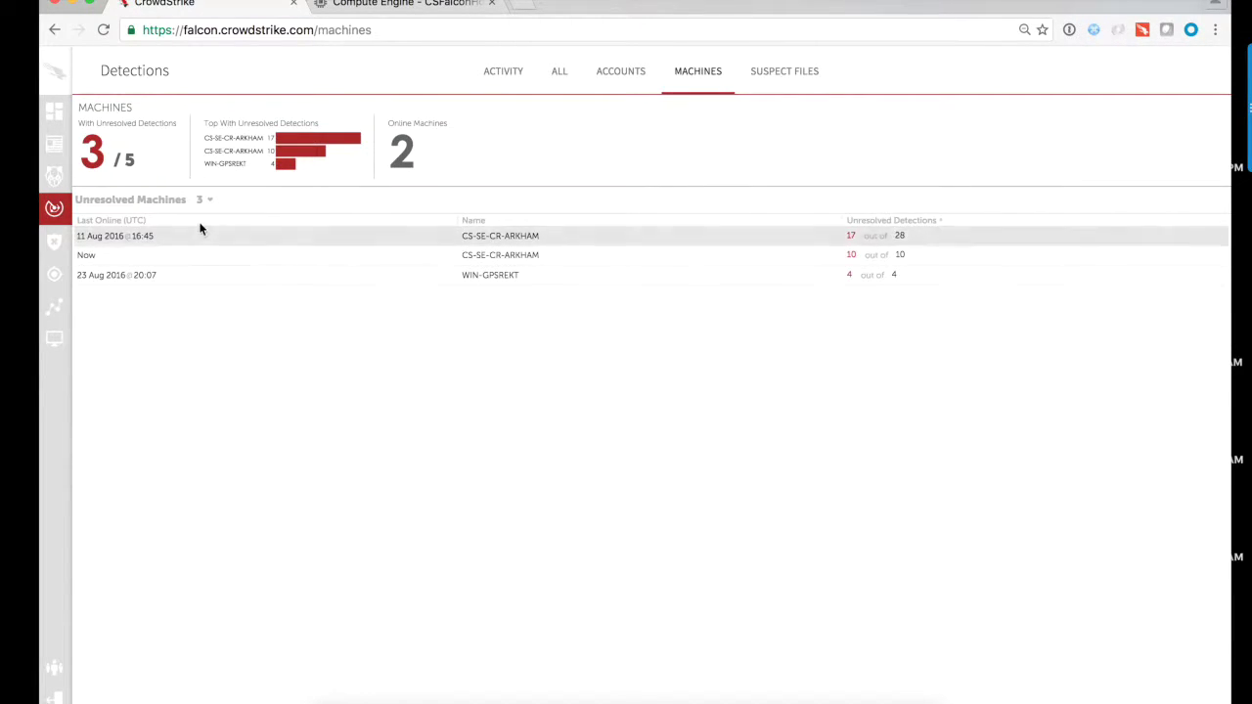
pyautogui.click(212, 204)
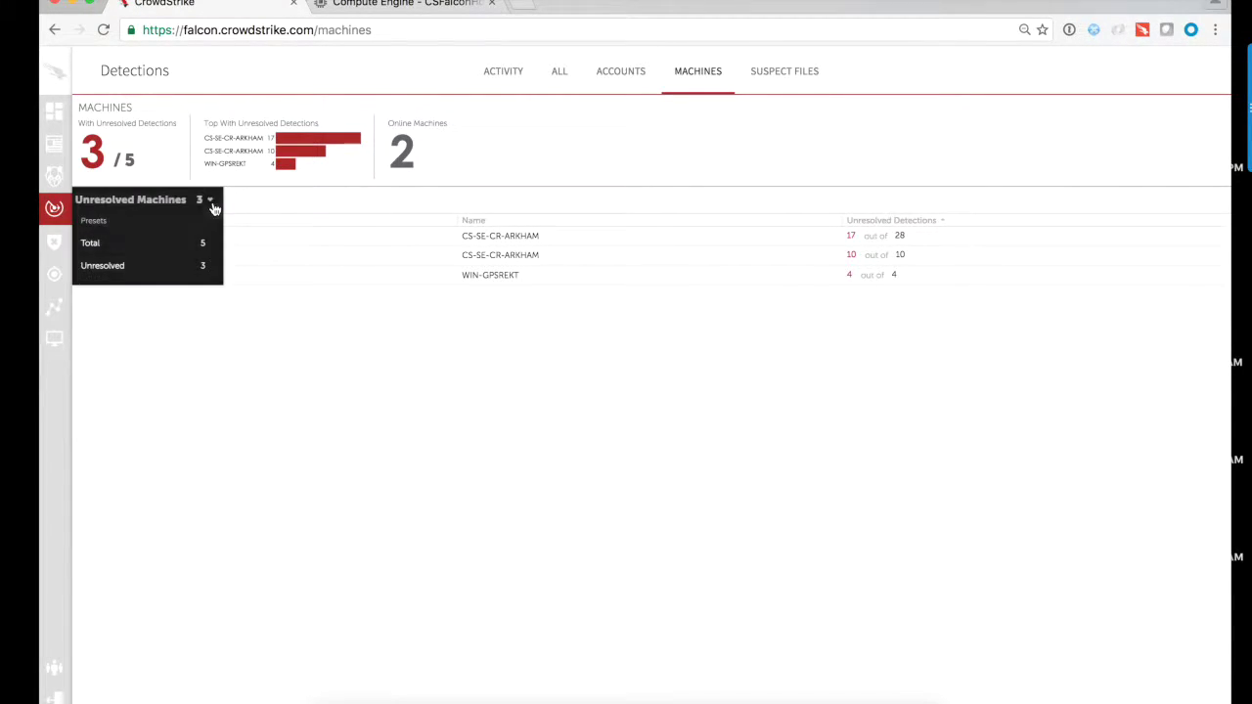
pyautogui.click(154, 245)
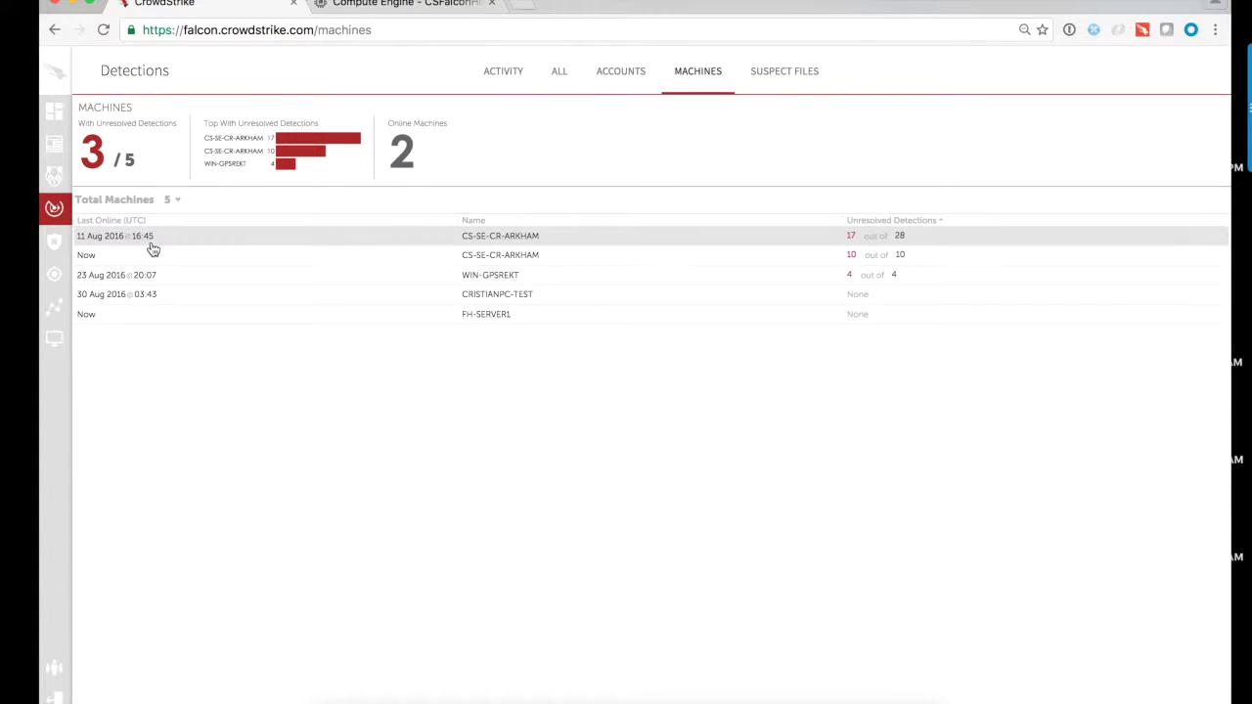
pyautogui.click(518, 314)
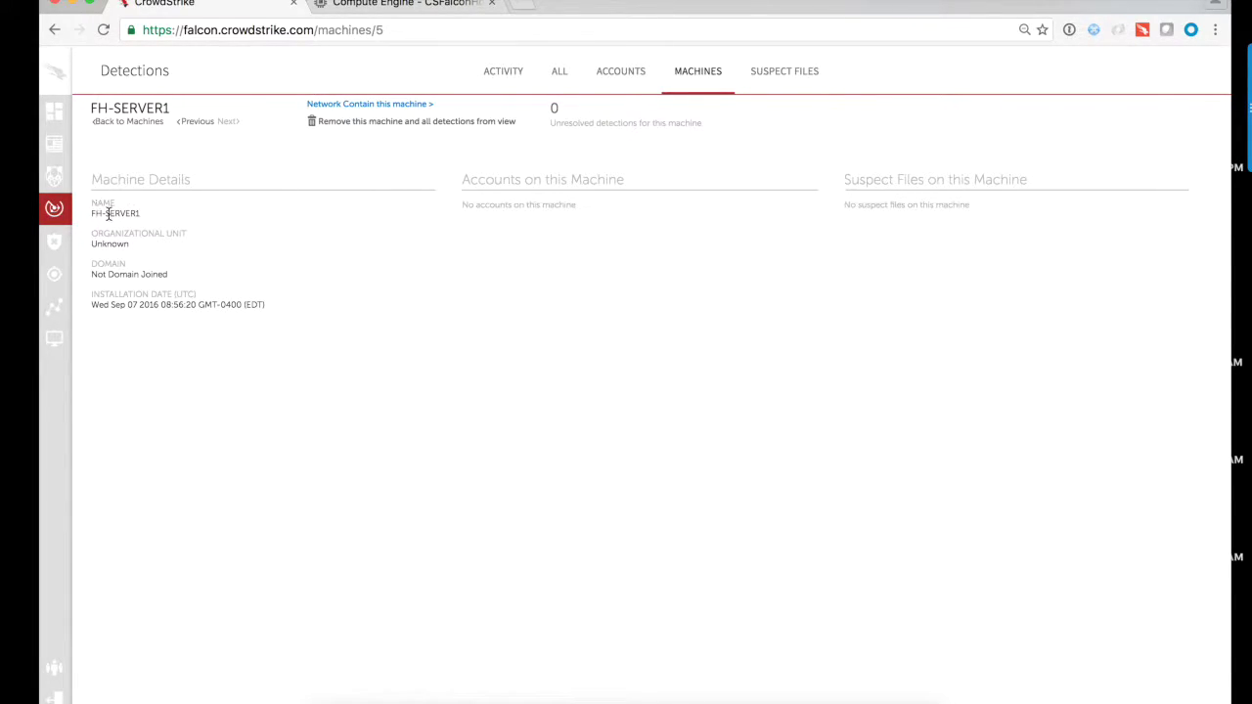
pyautogui.moveTo(142, 214); pyautogui.dragTo(92, 205)
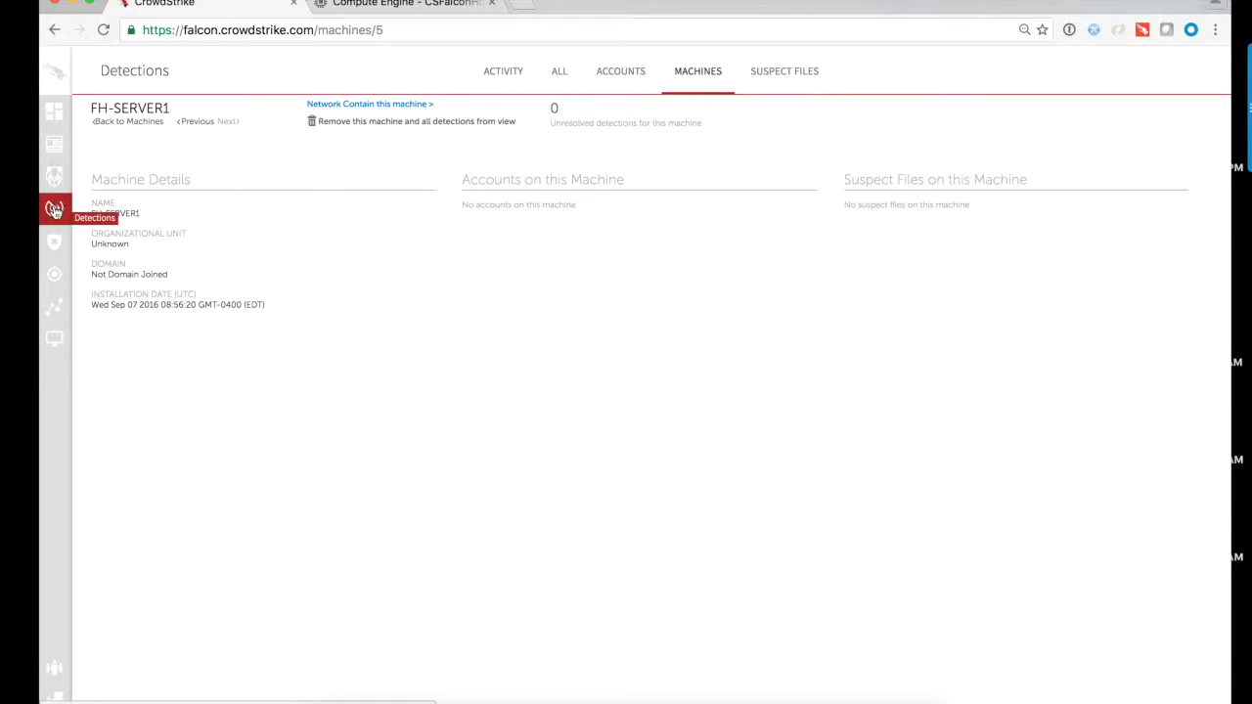
pyautogui.click(54, 213)
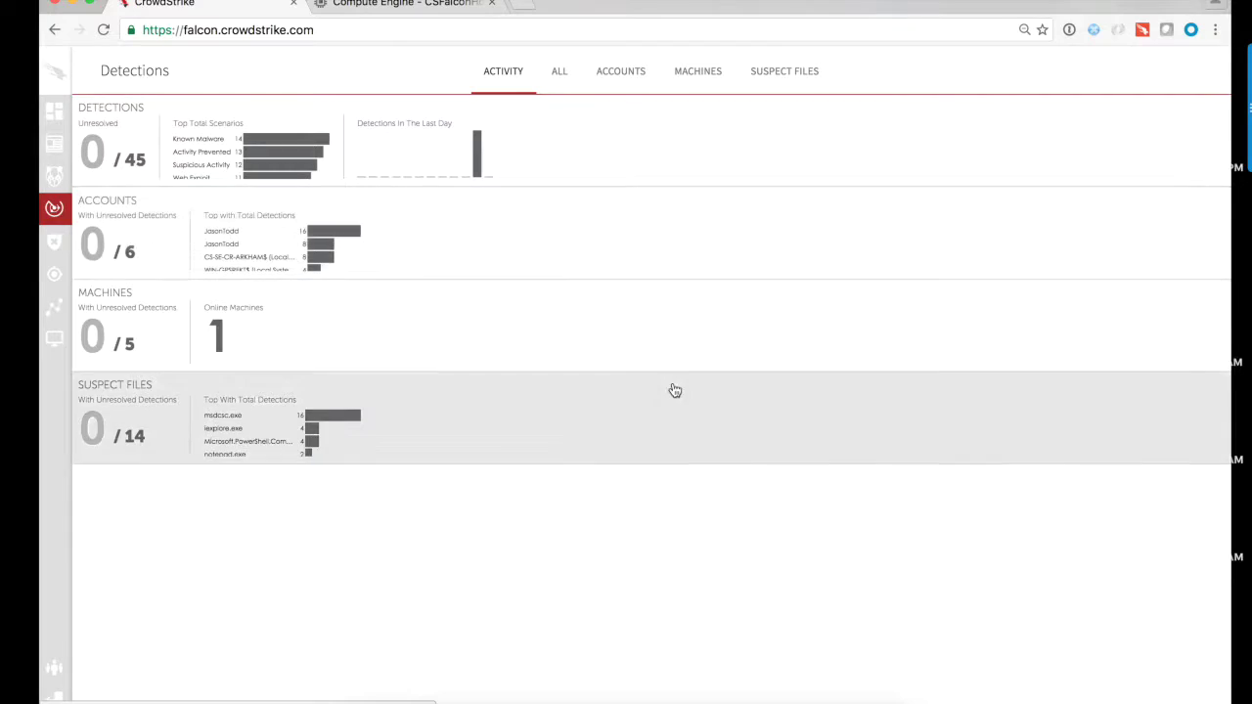
# Open an elevated Command Prompt (Admin) on the remote server
pyautogui.click(728, 700)
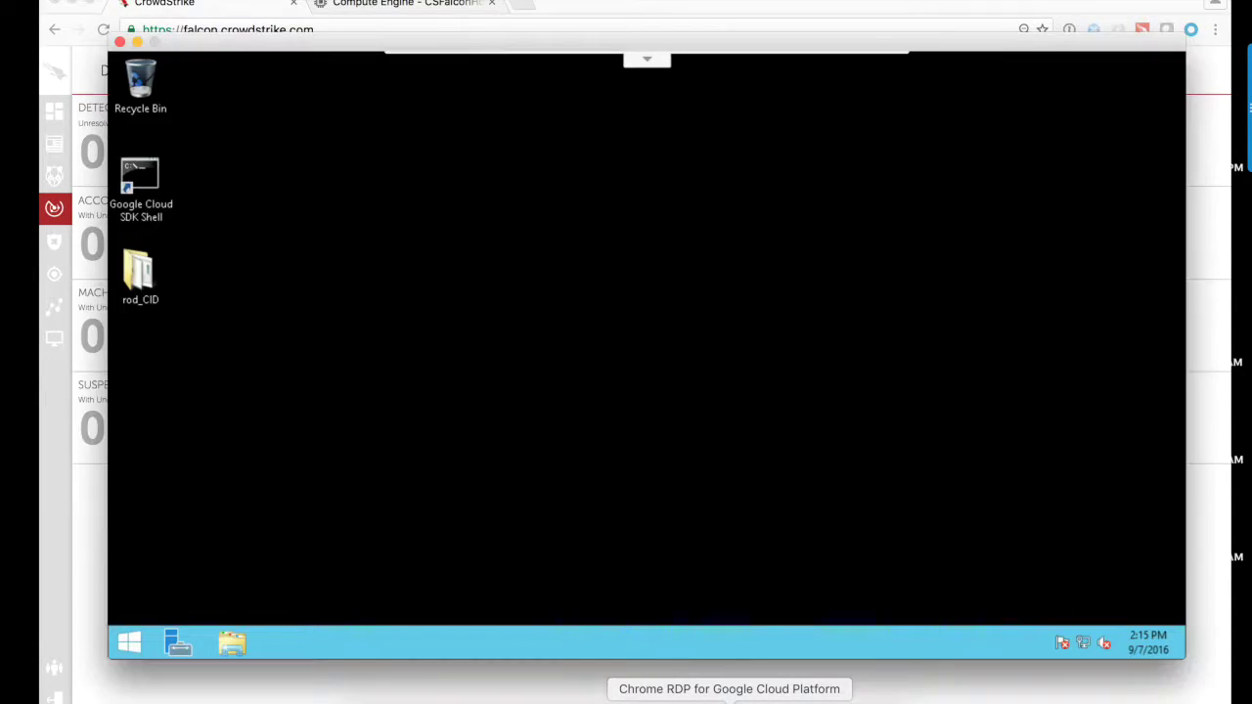
pyautogui.rightClick(131, 643)
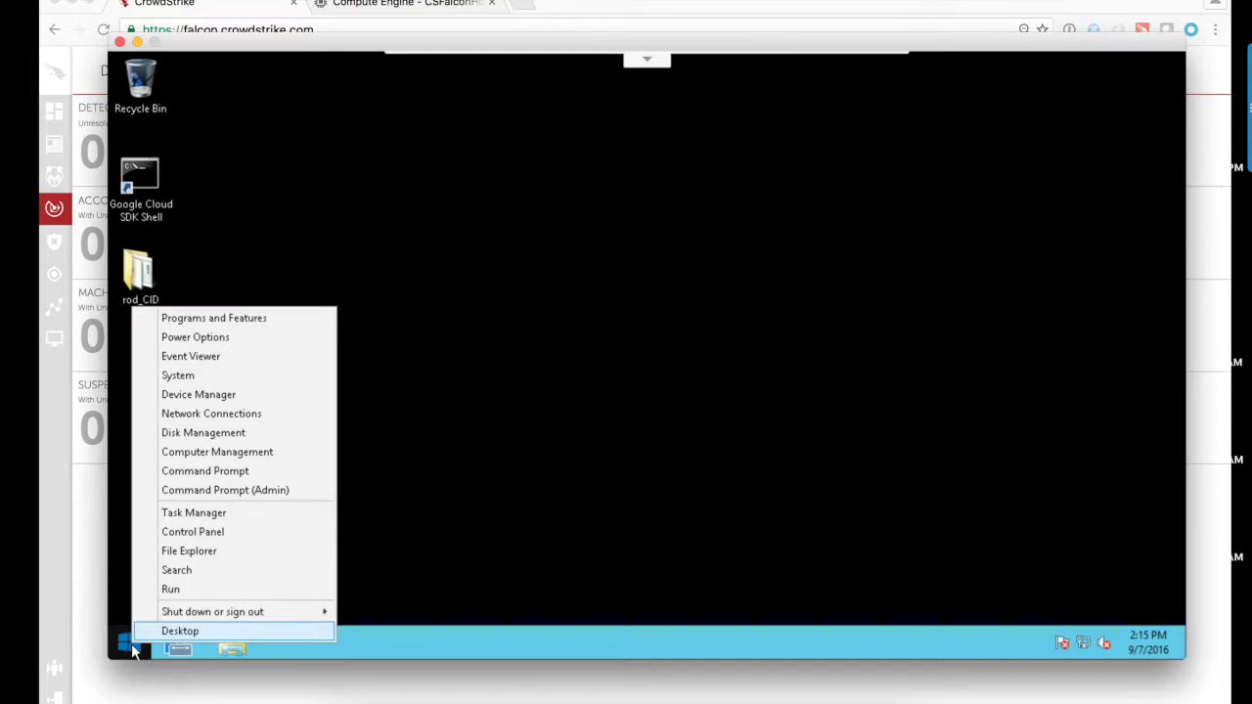
pyautogui.click(235, 490)
pyautogui.click(723, 379)
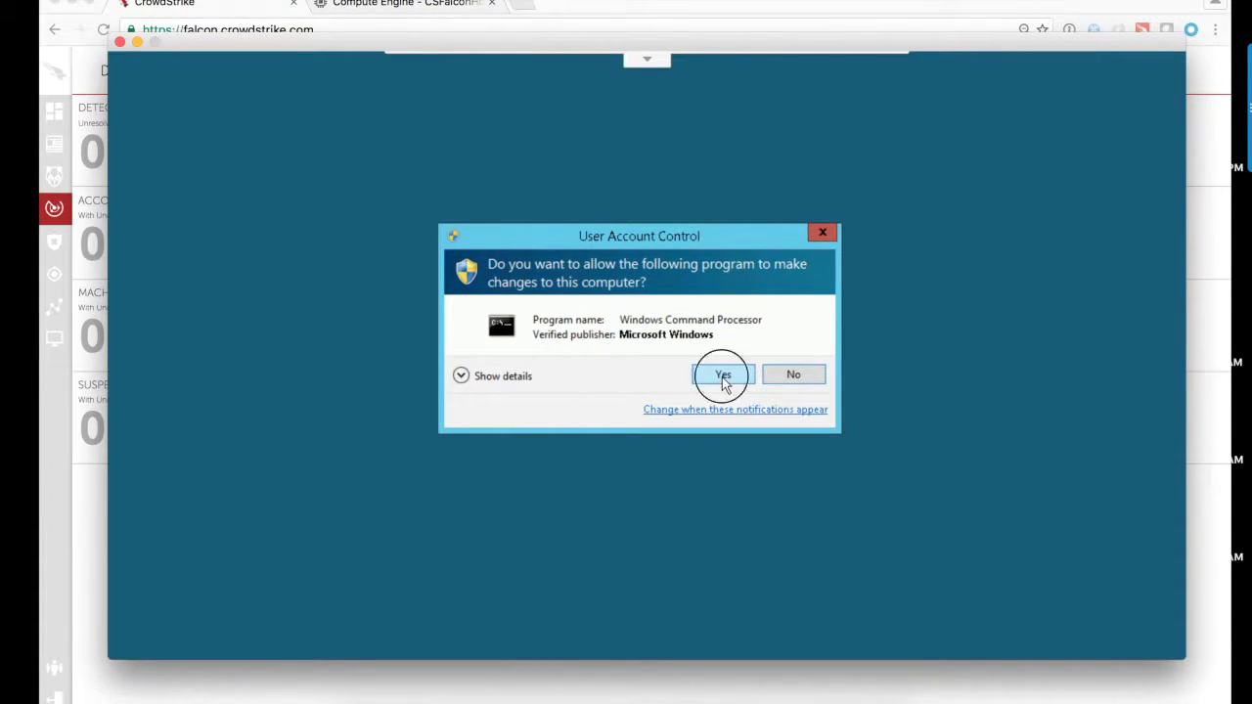
# Run the reg.exe command setting osk.exe's Debugger to cmd.exe, close the prompt, reload Falcon
pyautogui.rightClick(337, 187)
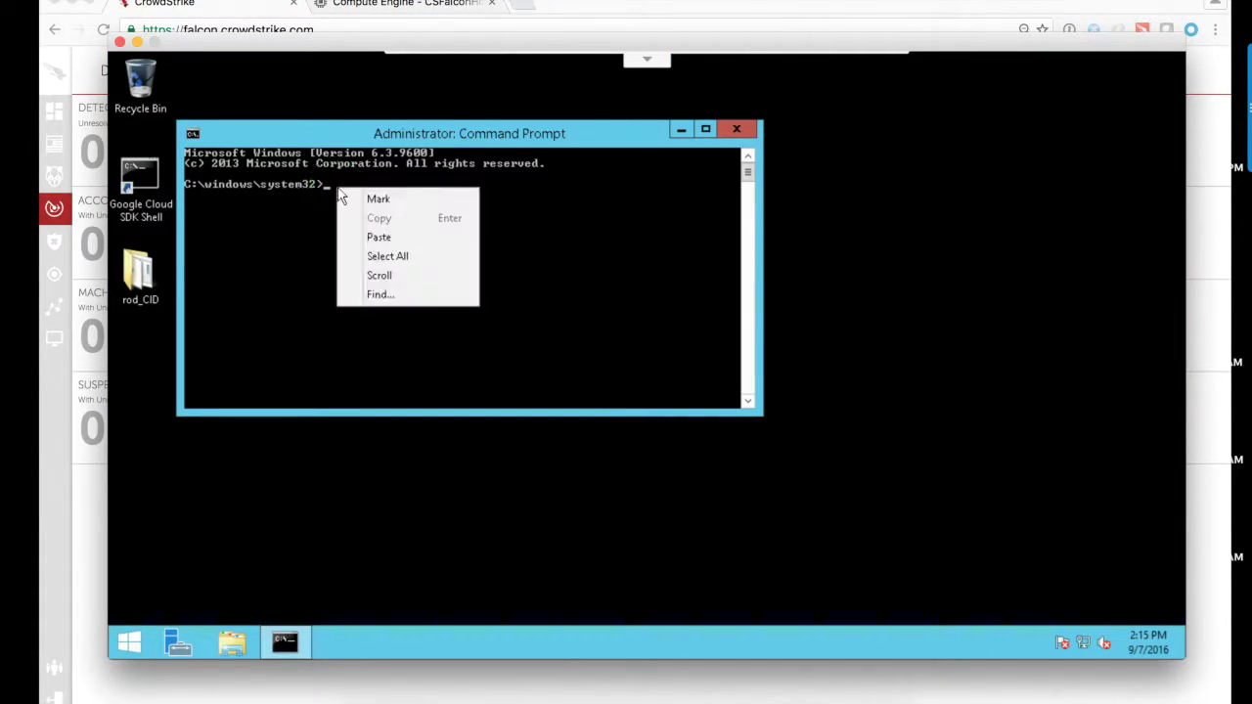
pyautogui.click(379, 237)
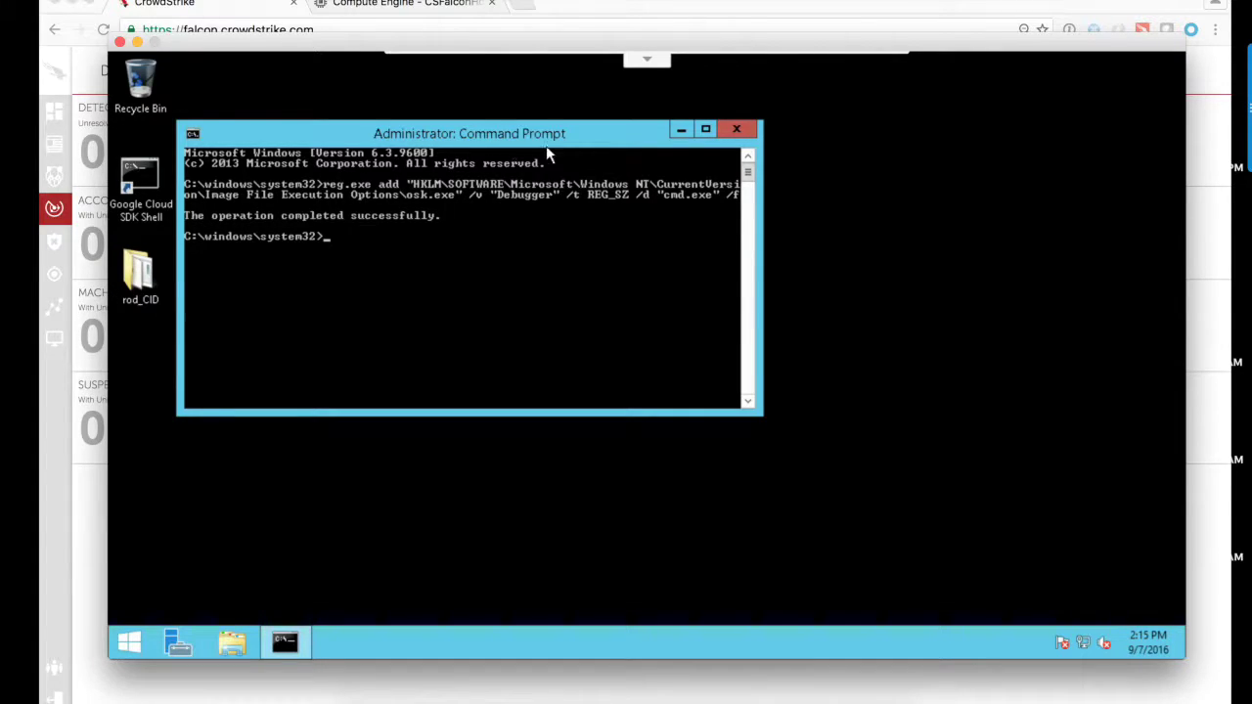
pyautogui.moveTo(556, 133); pyautogui.dragTo(629, 169)
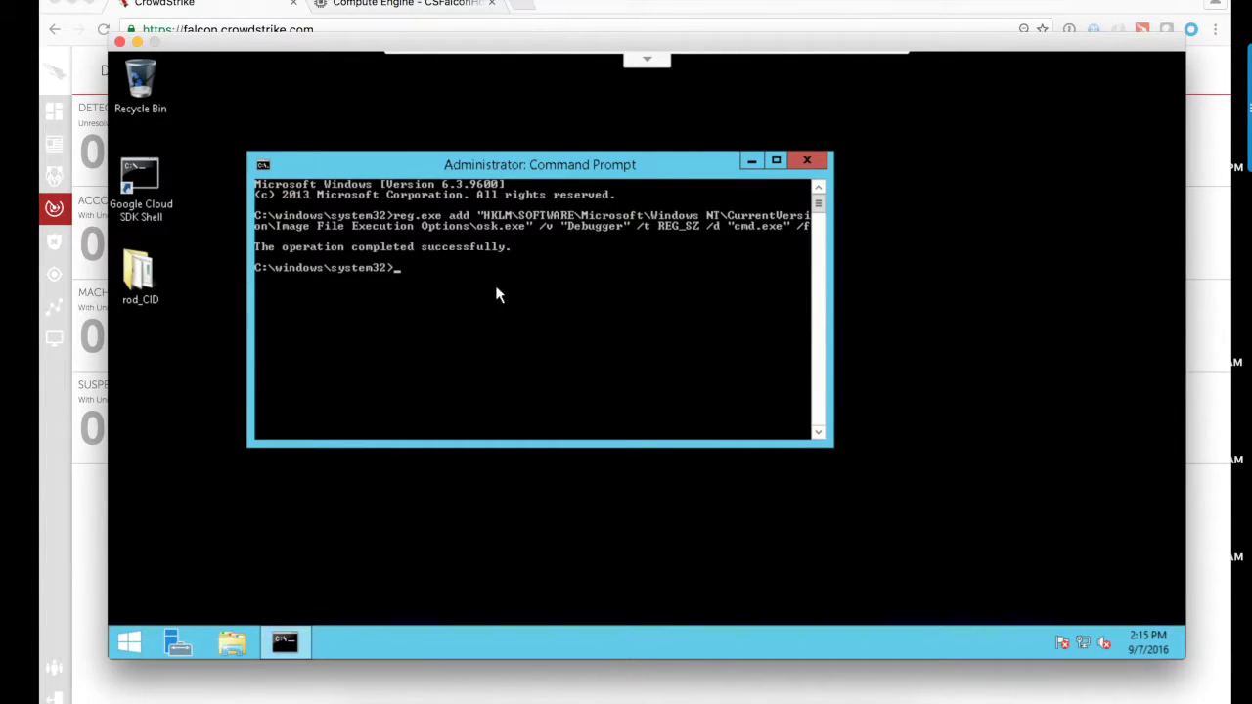
pyautogui.click(805, 162)
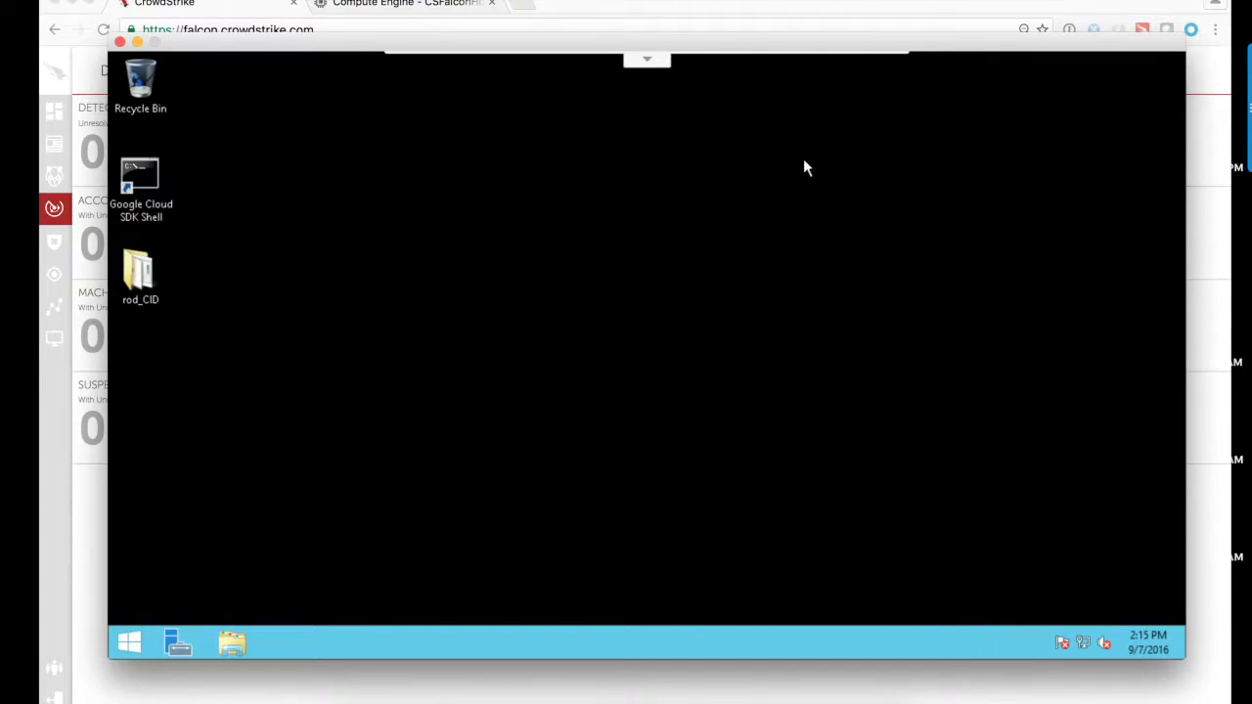
pyautogui.click(54, 208)
pyautogui.click(104, 30)
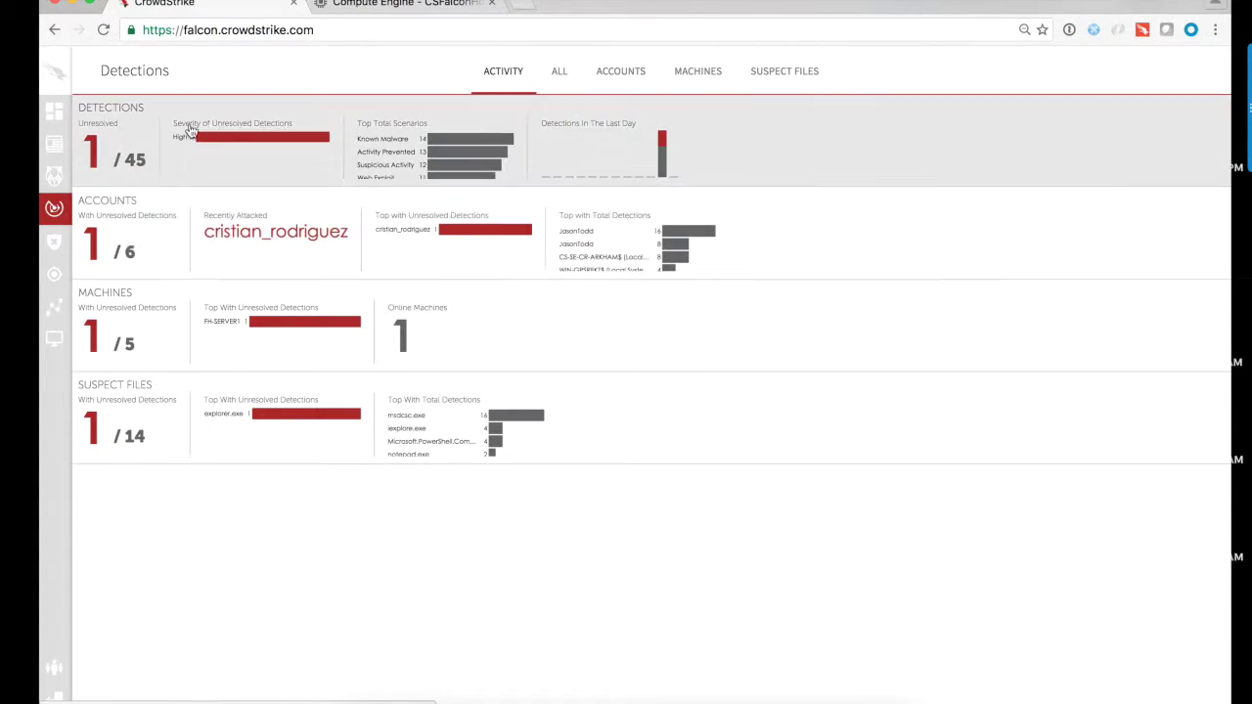
# Open the 13:30 high-severity FH-SERVER1 detection and review its Suspicious Activity description
pyautogui.click(183, 124)
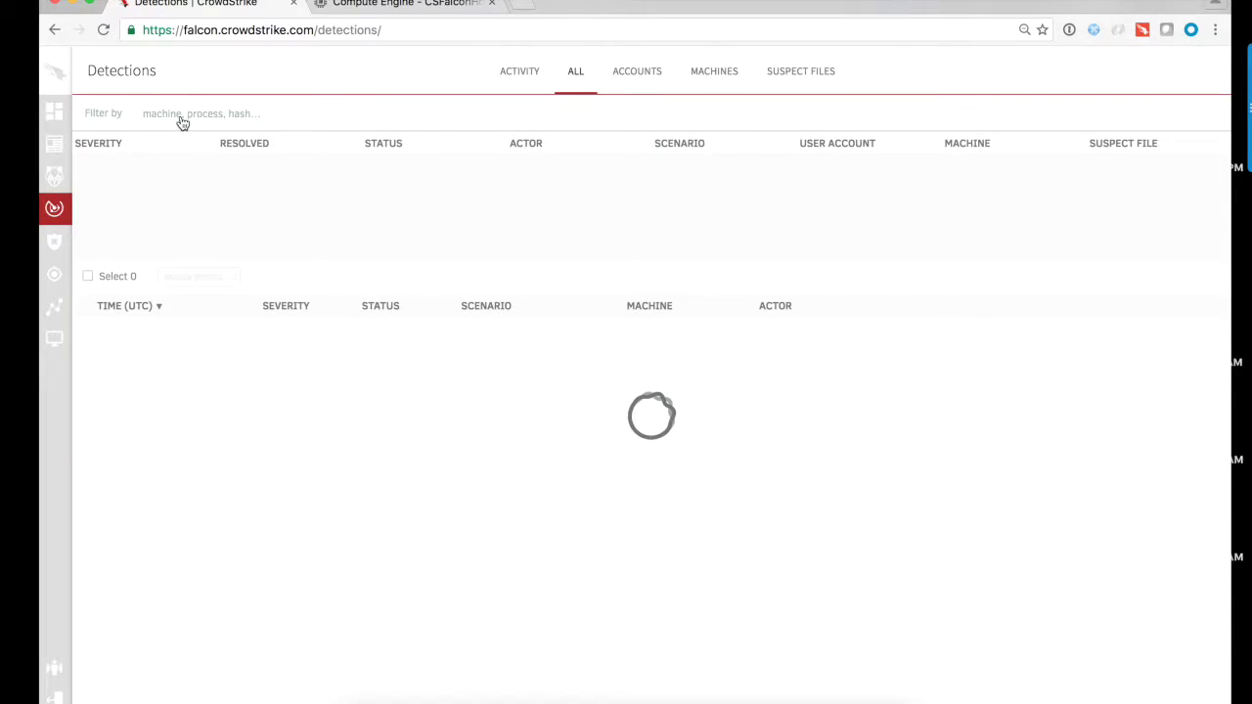
pyautogui.click(477, 381)
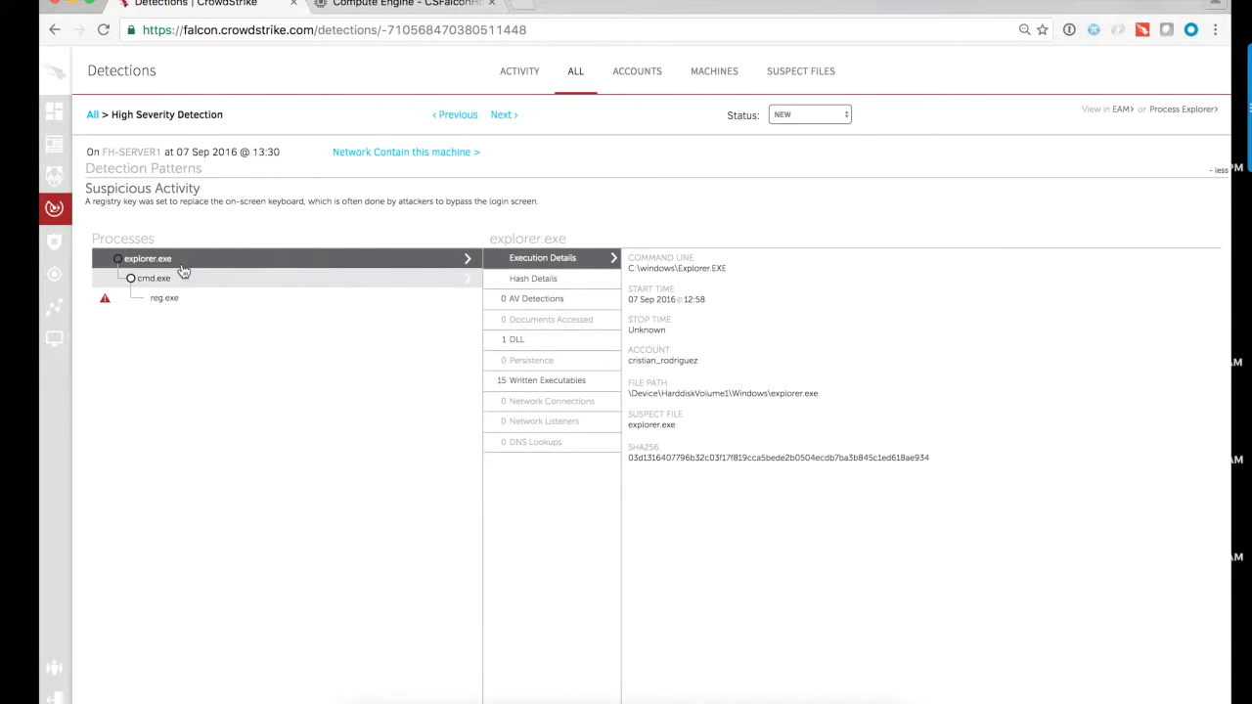
pyautogui.click(81, 189)
pyautogui.moveTo(81, 190); pyautogui.dragTo(279, 196)
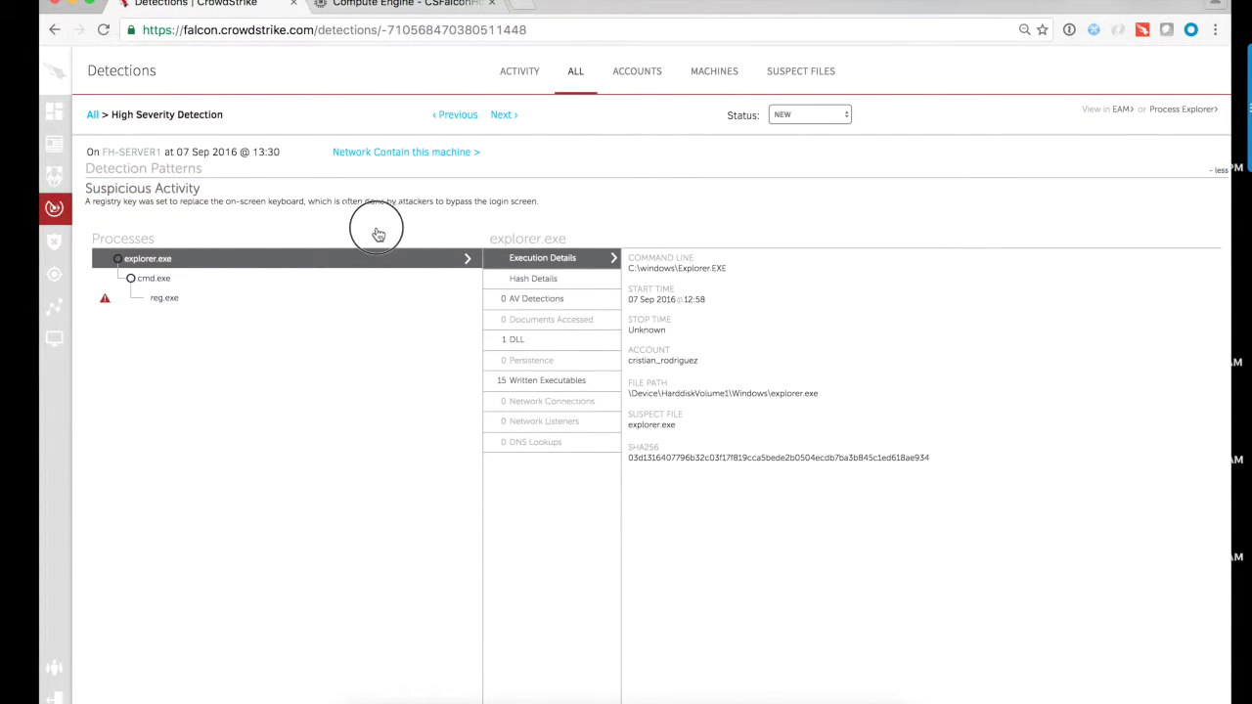
pyautogui.moveTo(568, 211); pyautogui.dragTo(538, 210)
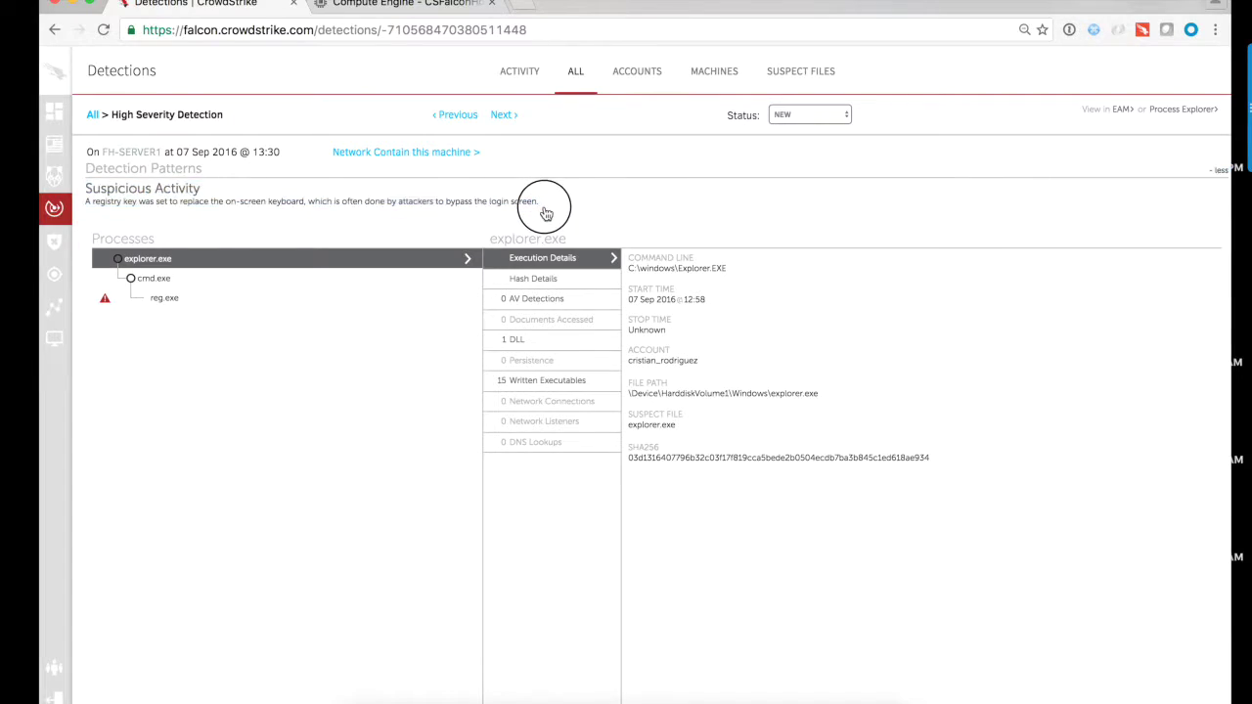
pyautogui.click(539, 209)
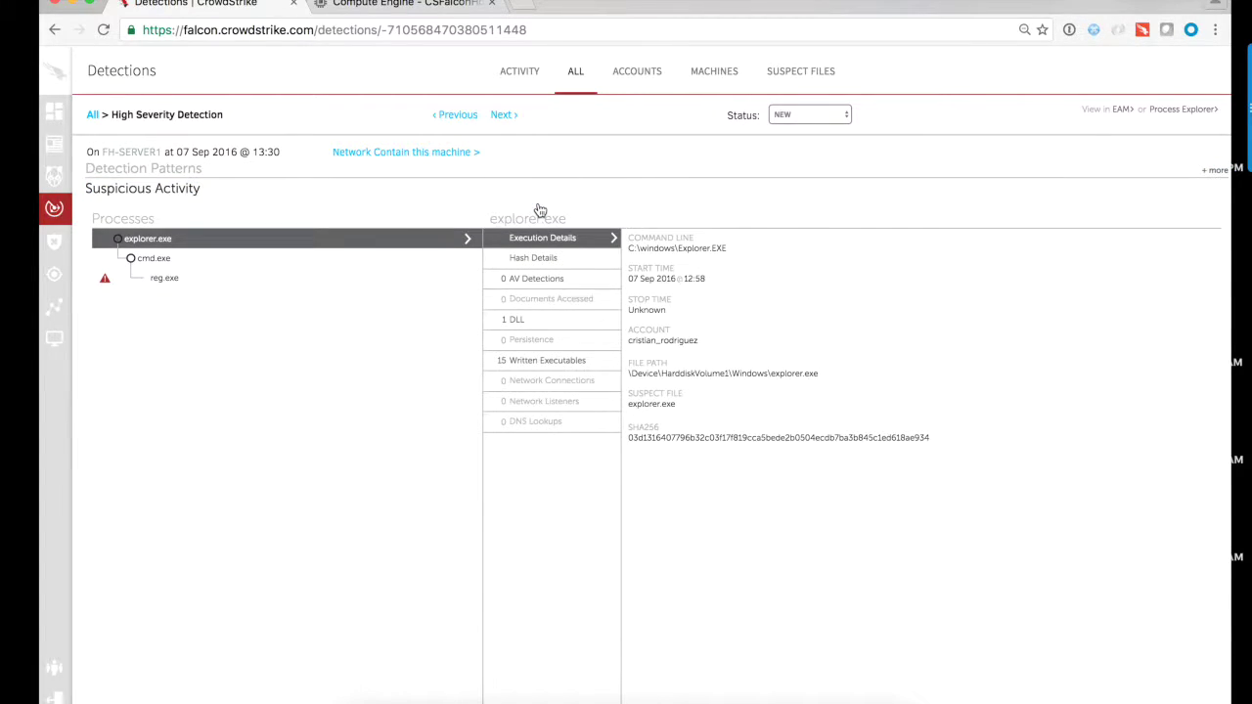
pyautogui.click(389, 189)
# Inspect reg.exe's command line and persistence entry, expanding the osk.exe Debugger key and cmd.exe data
pyautogui.click(157, 305)
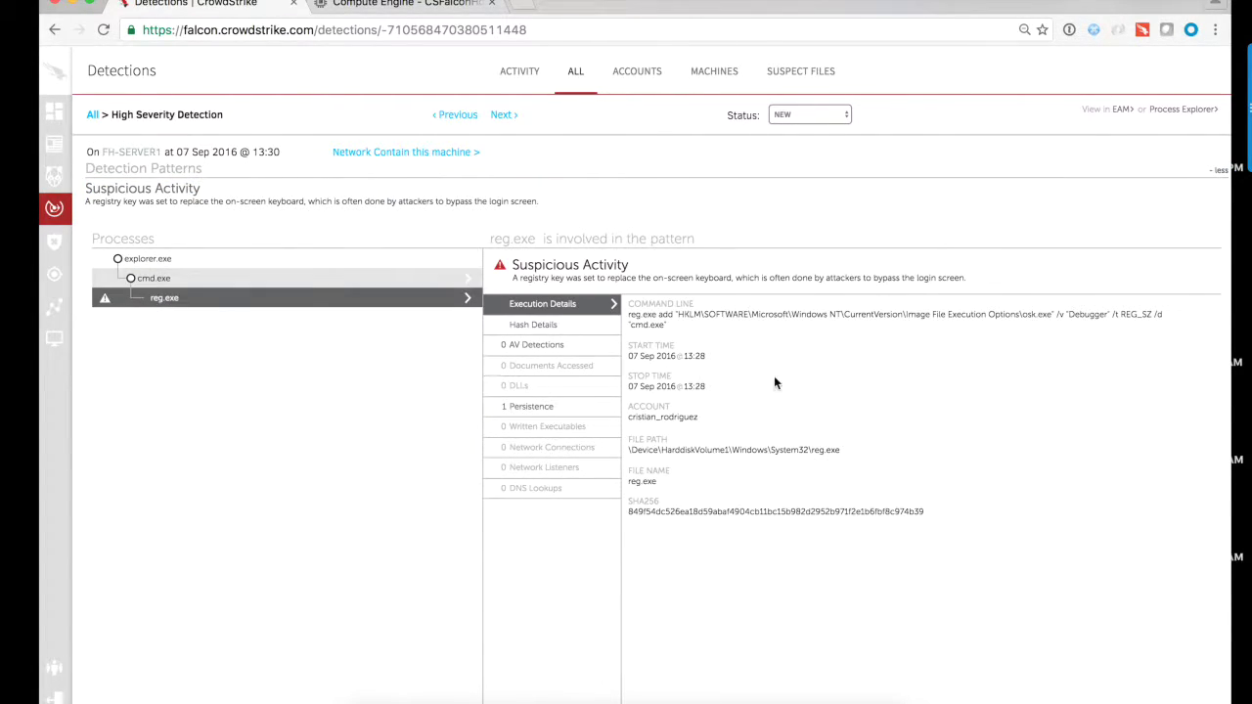
pyautogui.tripleClick(691, 315)
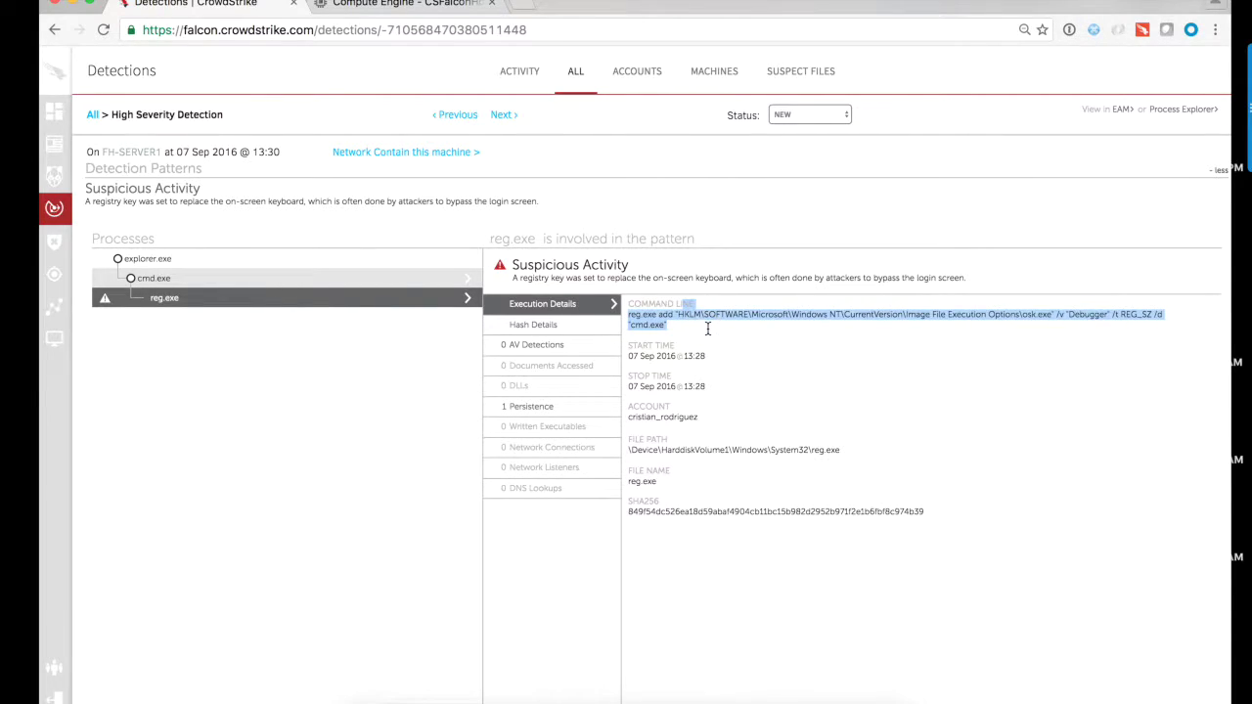
pyautogui.click(707, 330)
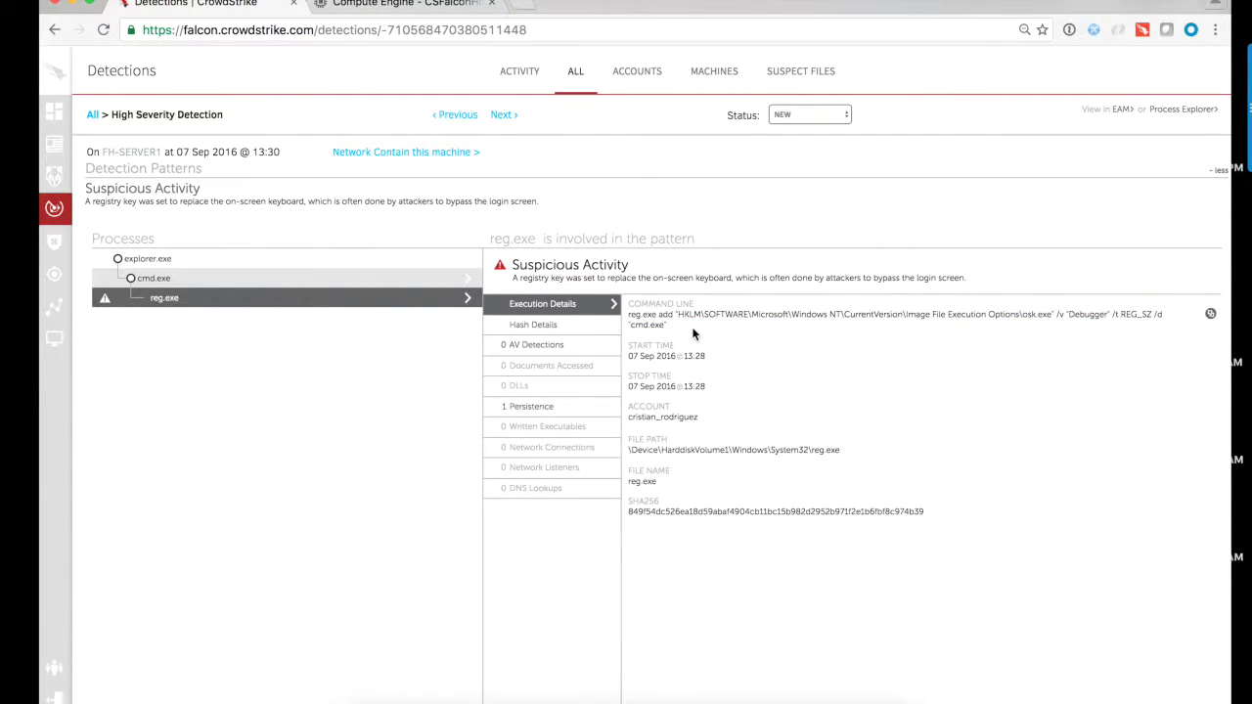
pyautogui.click(529, 406)
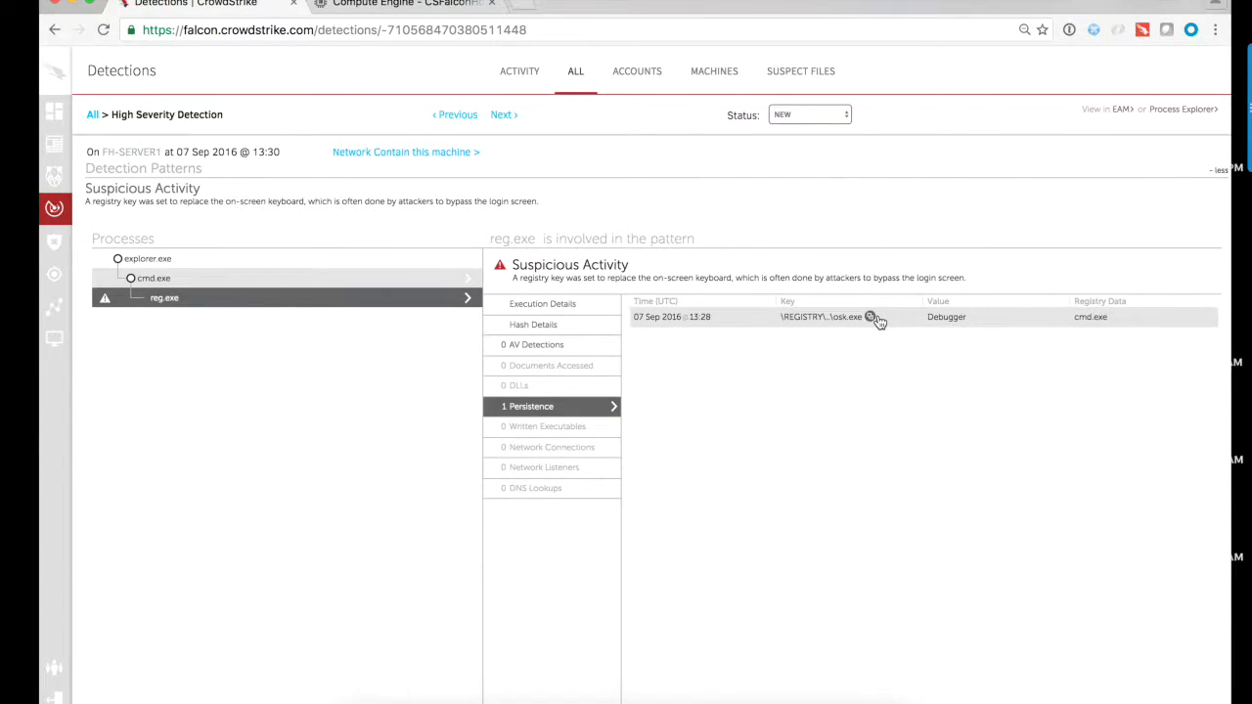
pyautogui.click(870, 317)
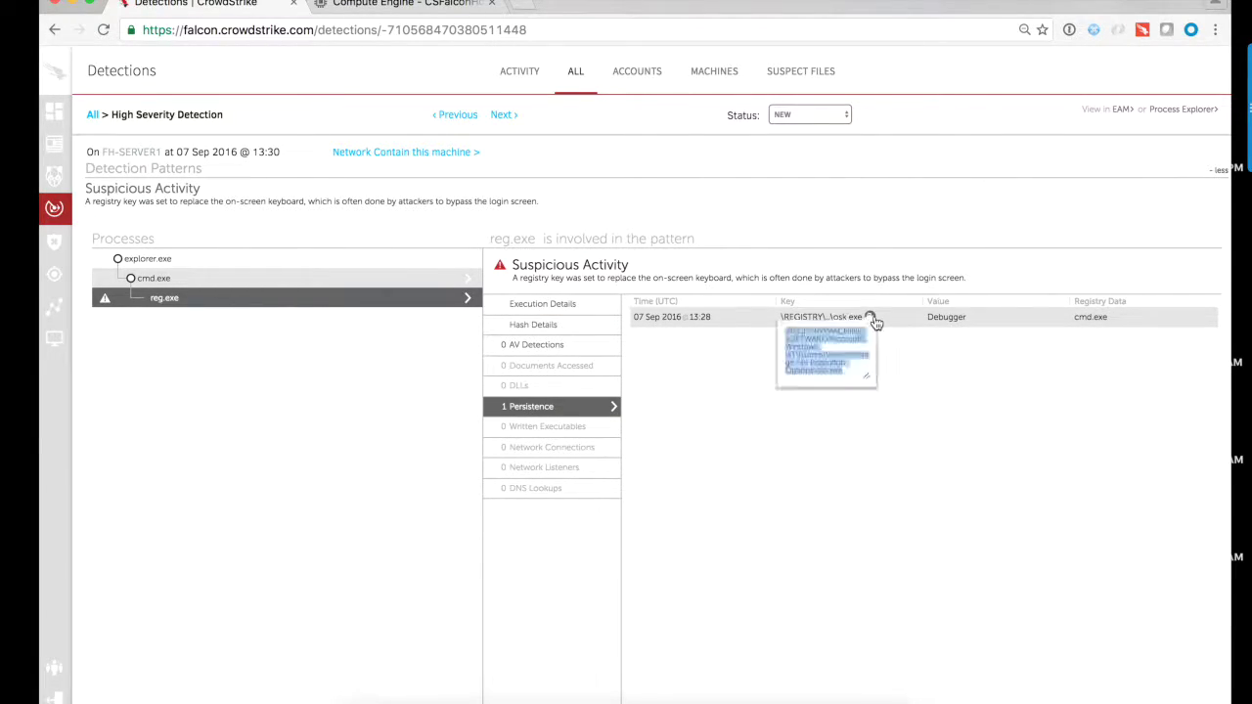
pyautogui.click(1115, 317)
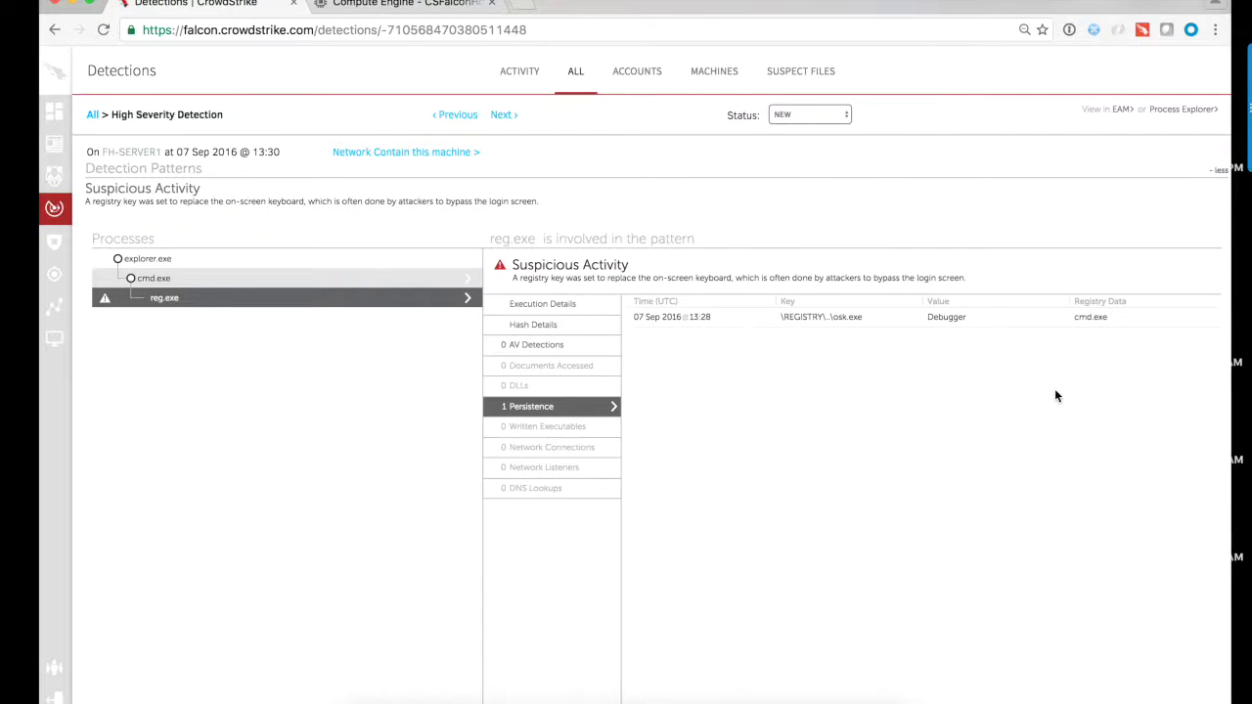